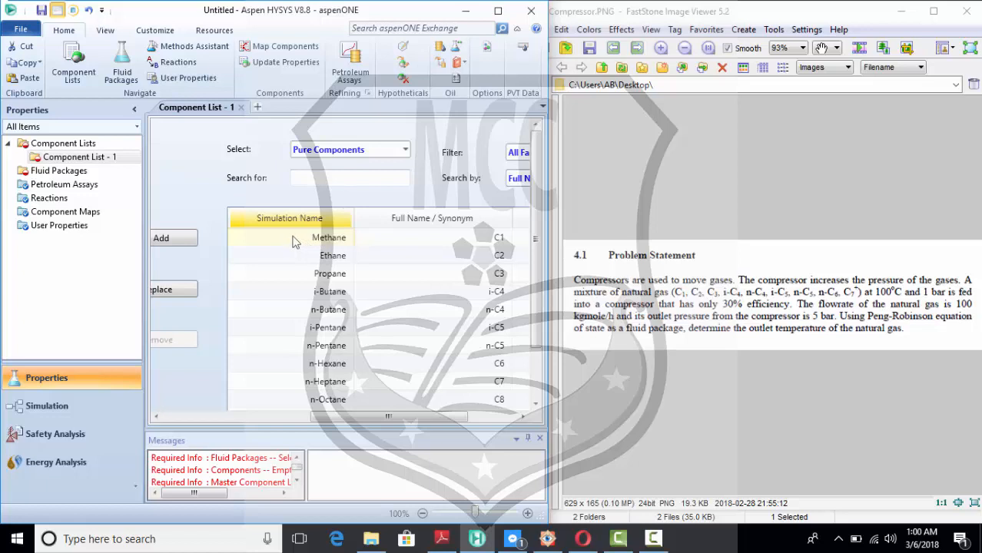
# Add methane, ethane, propane, i-butane, n-butane, i-pentane, n-pentane and n-hexane to Component List - 1
pyautogui.scroll(-3, 292, 242)
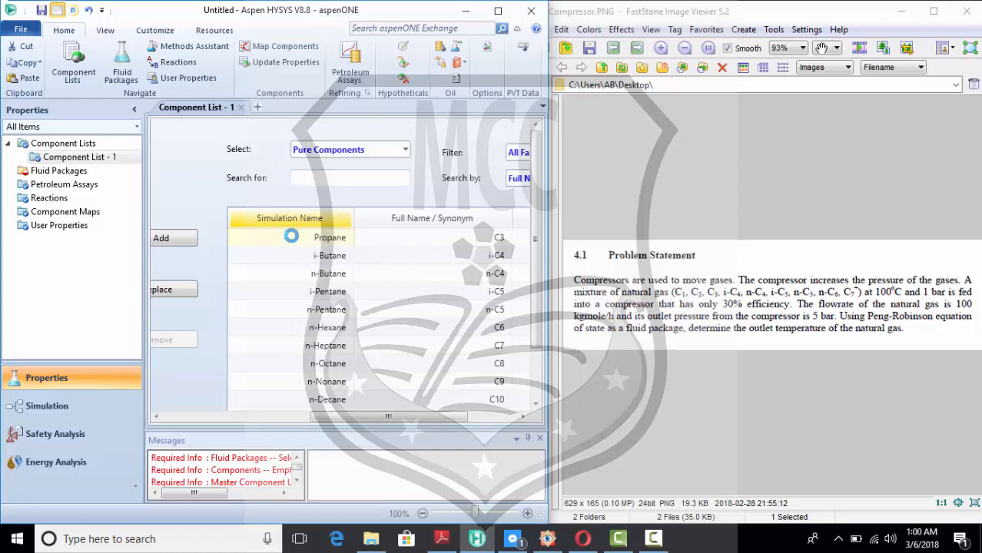
pyautogui.scroll(-1, 292, 242)
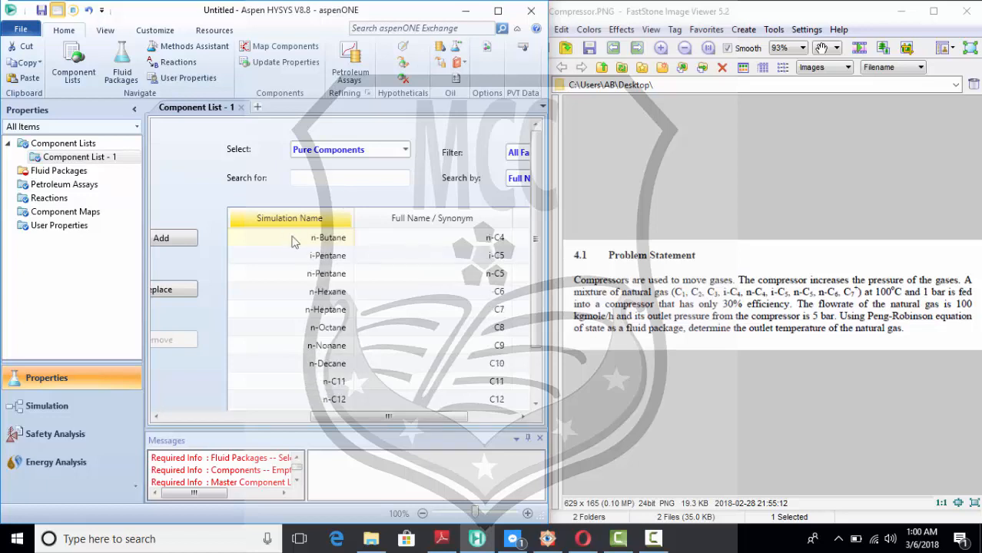
pyautogui.scroll(-2, 292, 243)
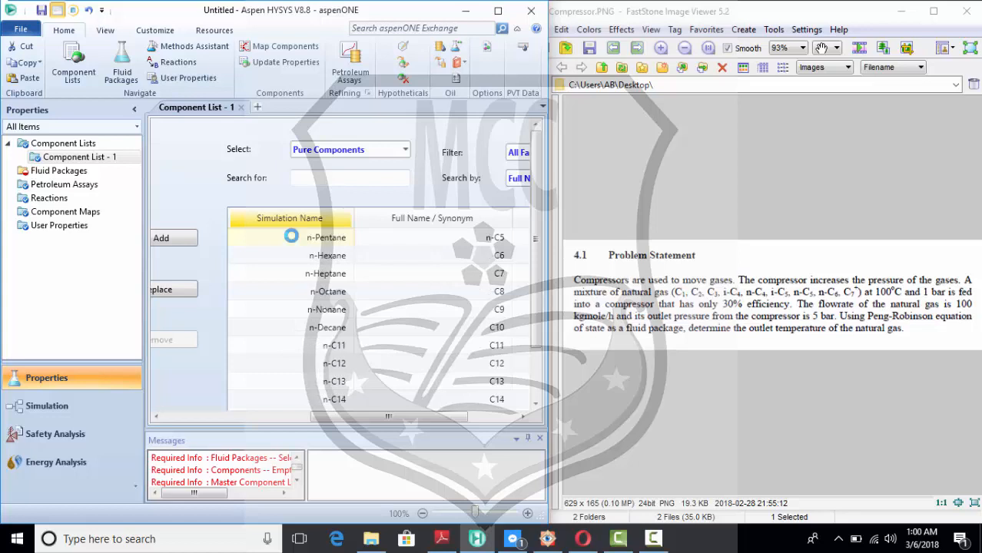
pyautogui.scroll(-1, 292, 242)
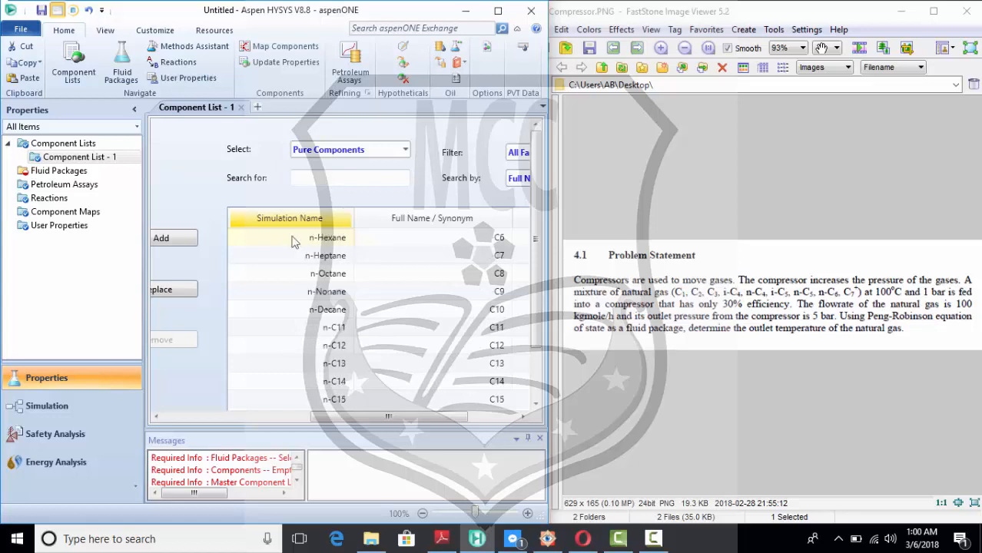
pyautogui.scroll(-1, 315, 244)
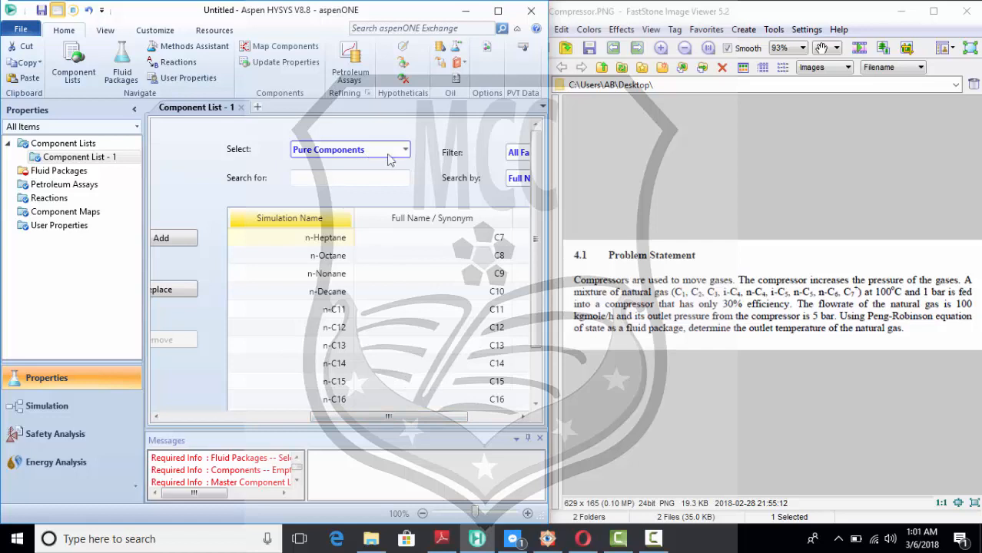
# Switch the component selection to Hypothetical and set the method to Create and Edit Hypos
pyautogui.click(312, 156)
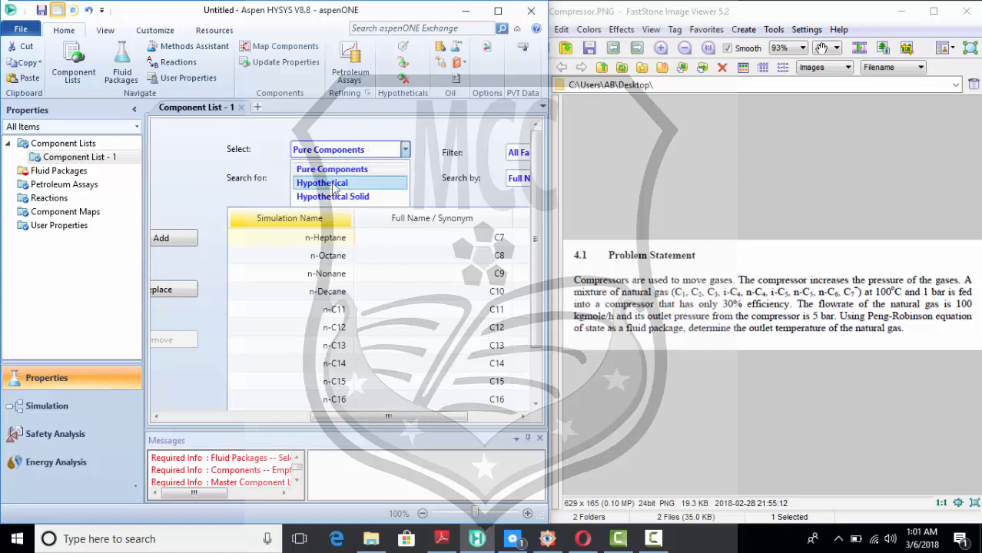
pyautogui.click(378, 182)
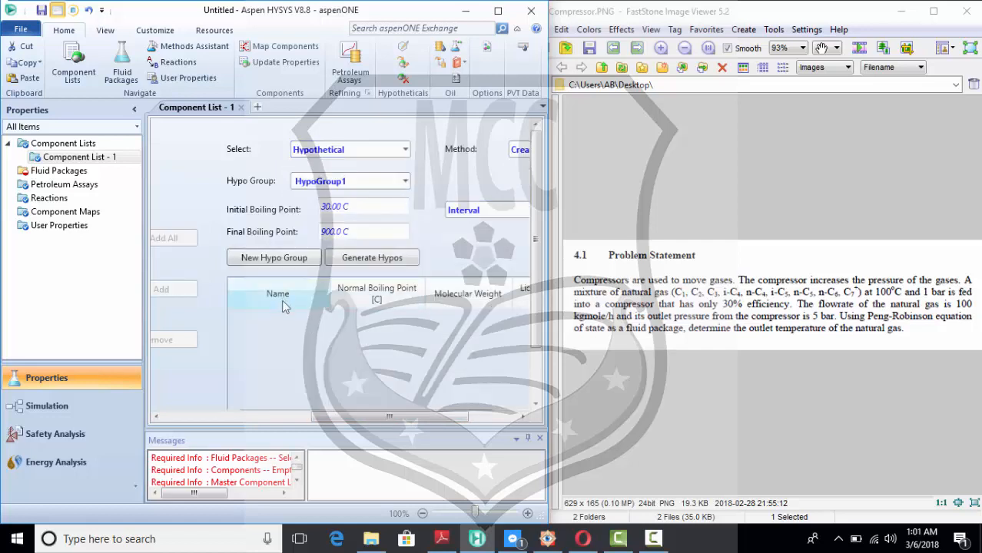
pyautogui.moveTo(409, 417); pyautogui.dragTo(458, 416)
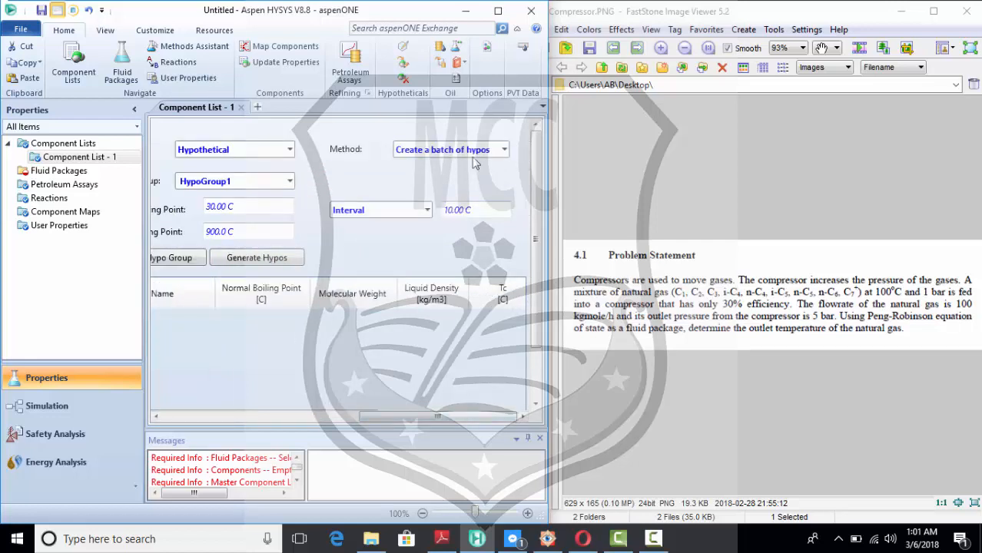
pyautogui.click(463, 150)
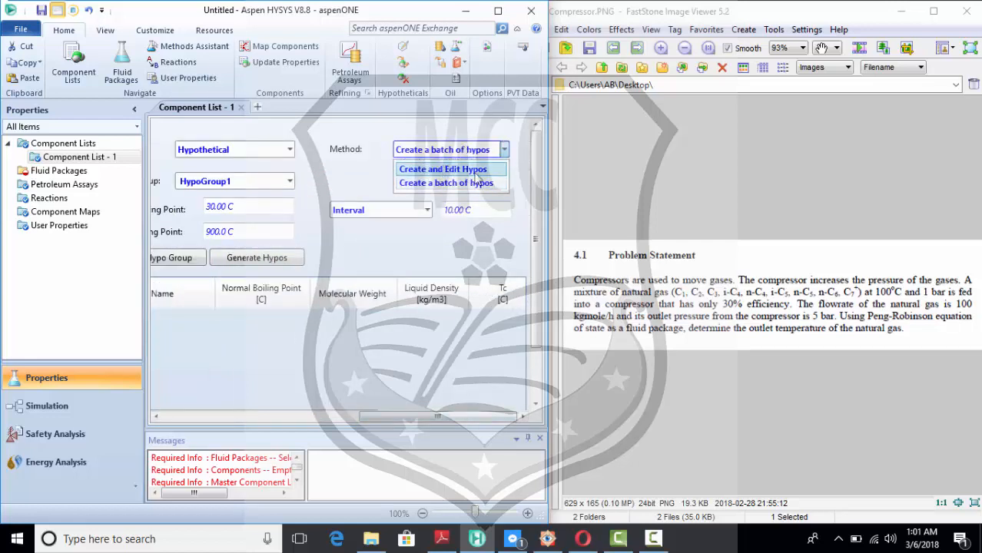
pyautogui.click(471, 170)
pyautogui.moveTo(439, 417); pyautogui.dragTo(354, 417)
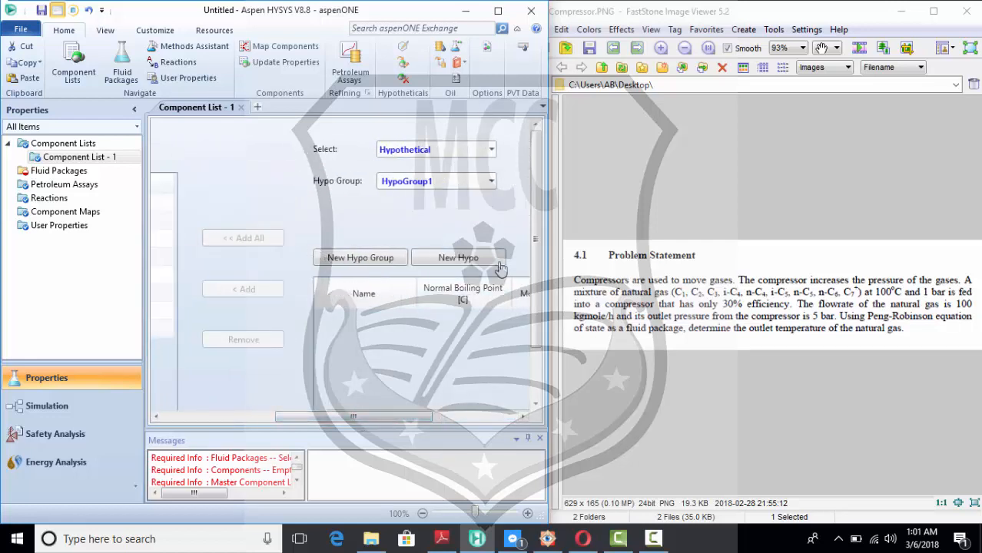
# Create a new hypothetical component in HypoGroup1 and name it C7
pyautogui.click(467, 263)
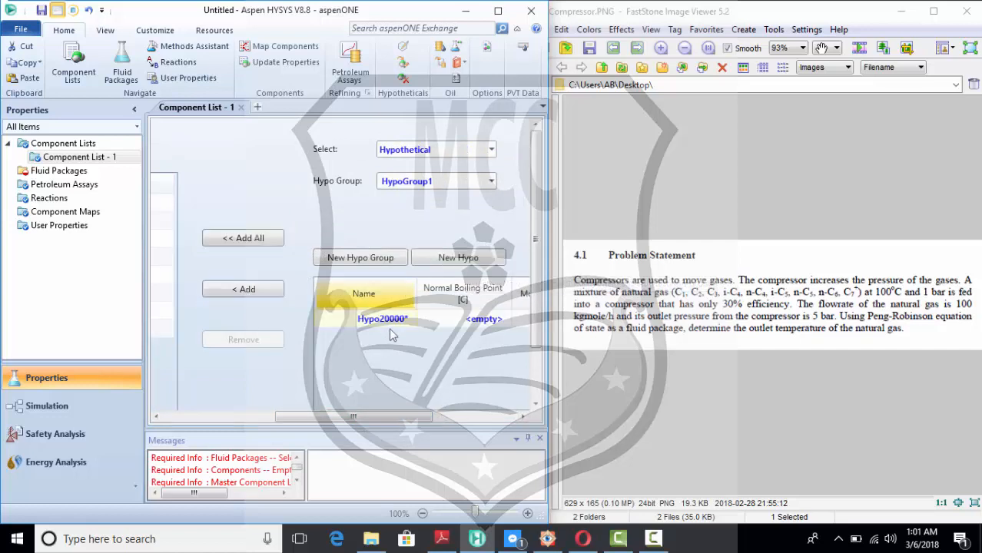
pyautogui.click(395, 322)
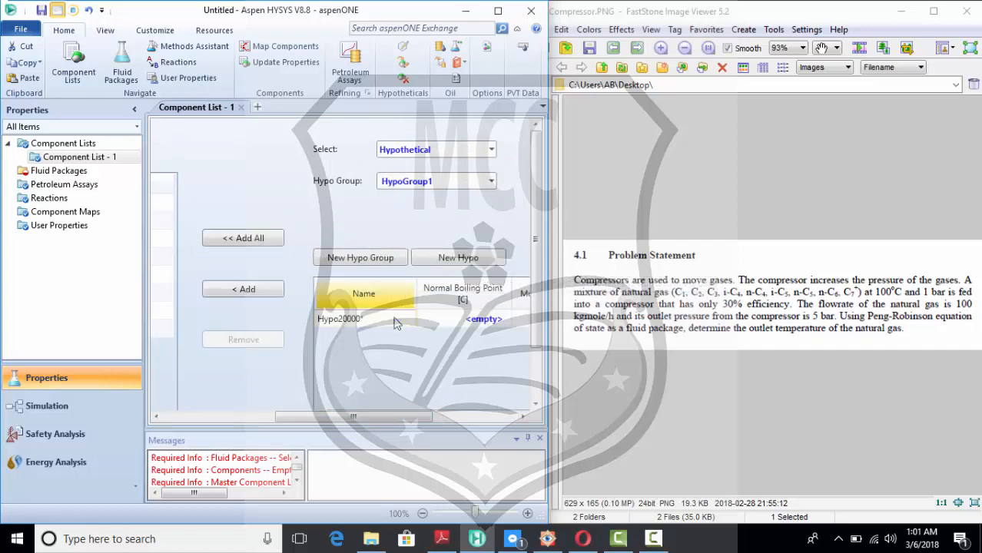
pyautogui.write('C7')
pyautogui.press('Return')
# Set the normal boiling point of the C7 hypothetical component to 110 °C
pyautogui.moveTo(376, 417)
pyautogui.mouseDown()
pyautogui.moveTo(422, 417)
pyautogui.moveTo(394, 420)
pyautogui.mouseUp()
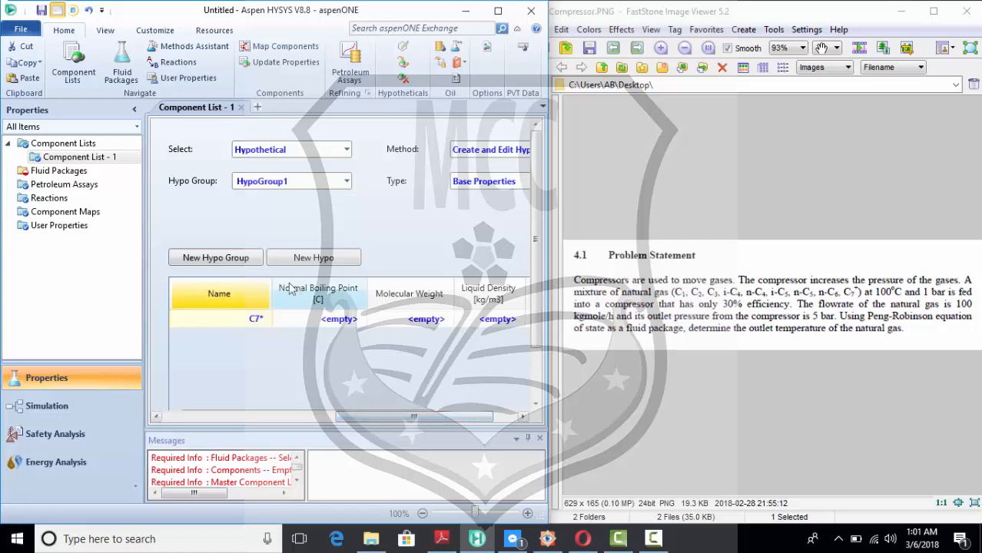
pyautogui.click(333, 323)
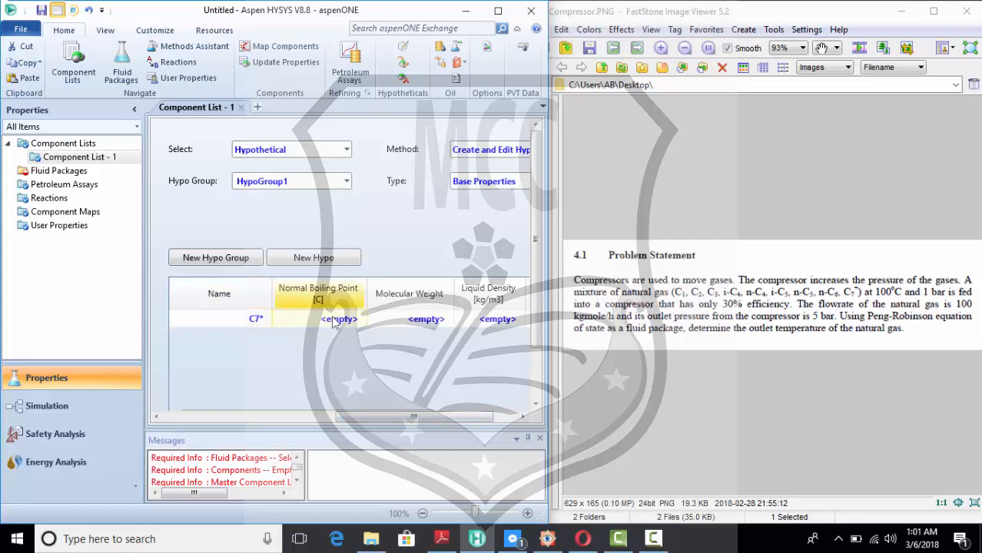
pyautogui.write('110')
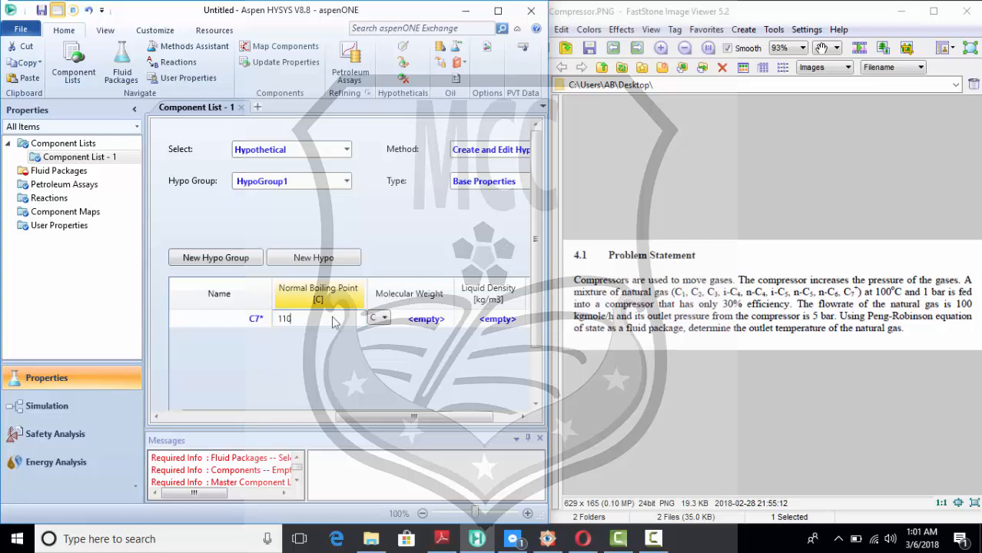
pyautogui.press('Return')
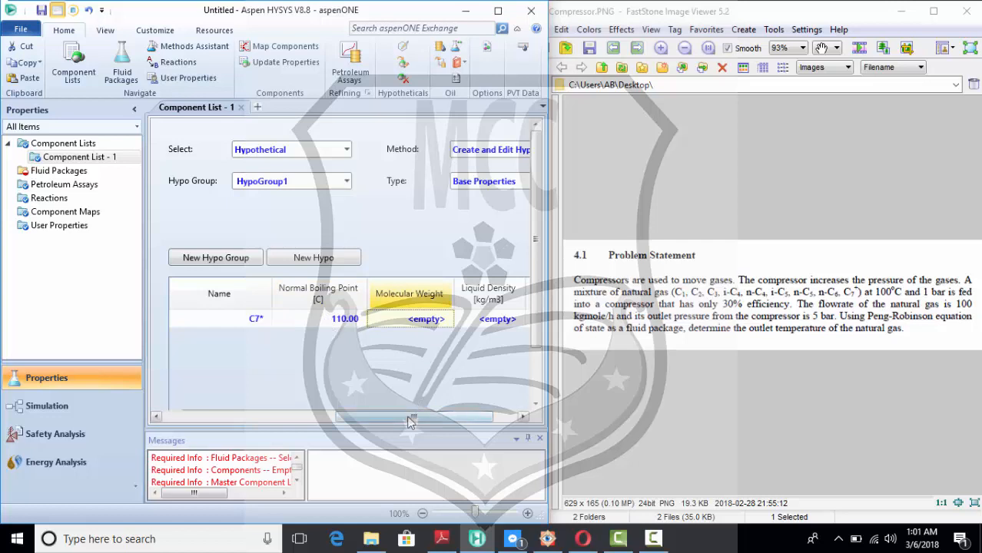
# Estimate the unknown properties of the C7 hypothetical component and close its property window
pyautogui.moveTo(414, 417); pyautogui.dragTo(437, 420)
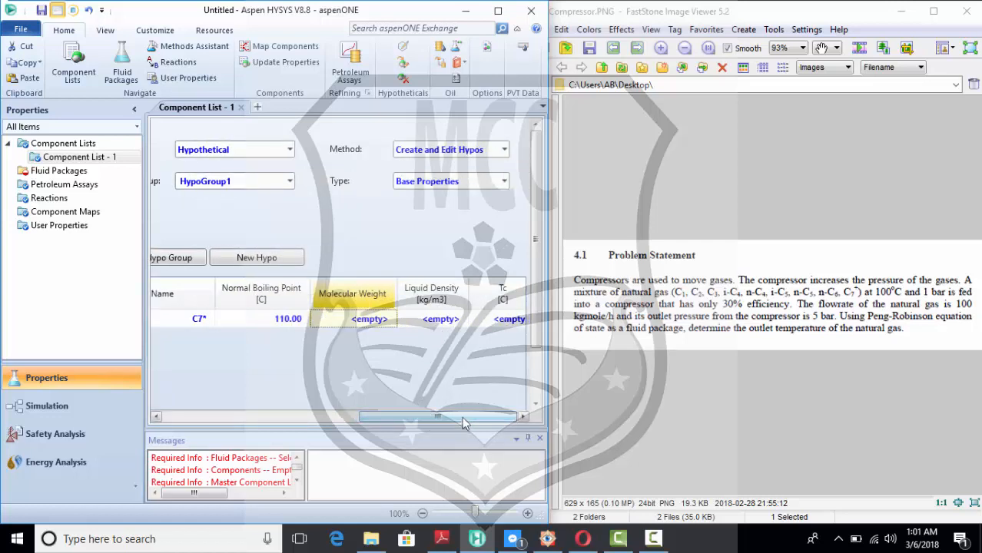
pyautogui.moveTo(452, 421); pyautogui.dragTo(380, 415)
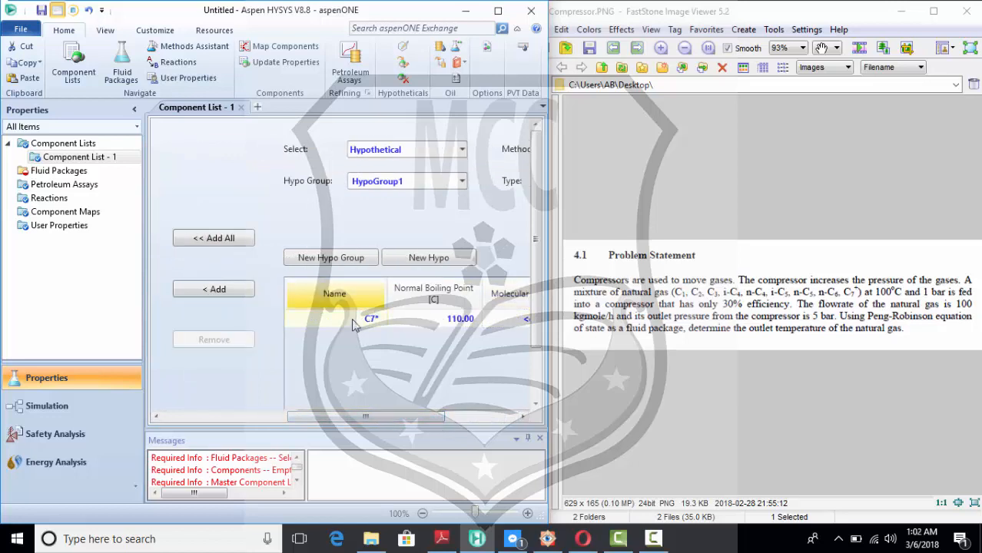
pyautogui.doubleClick(350, 319)
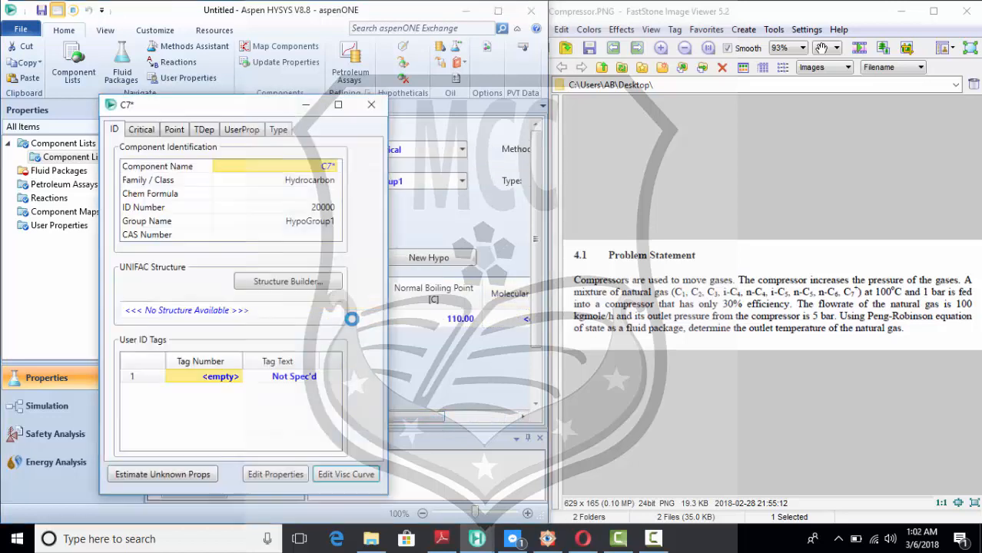
pyautogui.click(152, 475)
pyautogui.click(372, 104)
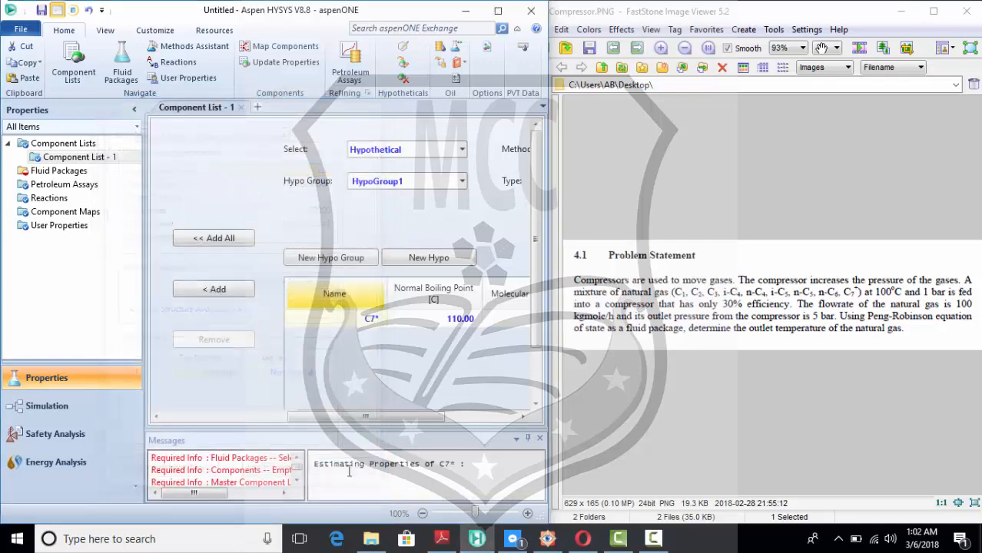
pyautogui.moveTo(397, 418); pyautogui.dragTo(485, 425)
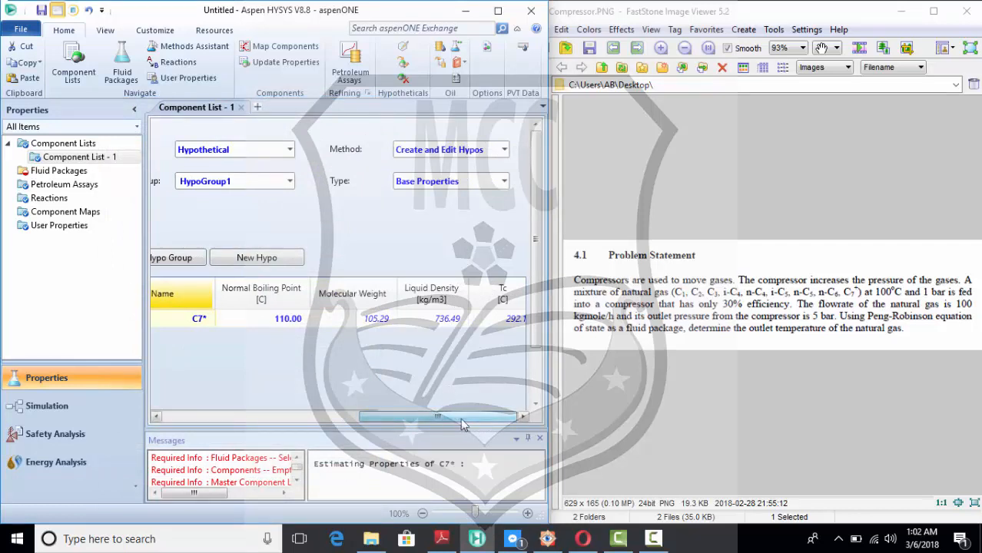
# Add the C7 hypothetical component to Component List - 1 and show the list of selected components
pyautogui.moveTo(462, 422); pyautogui.dragTo(363, 413)
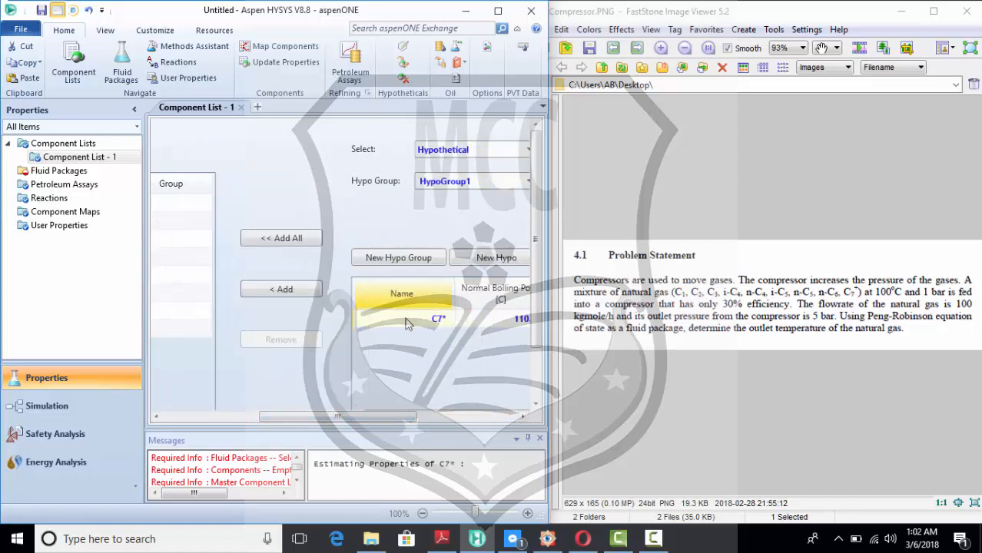
pyautogui.click(282, 289)
pyautogui.moveTo(326, 423); pyautogui.dragTo(250, 428)
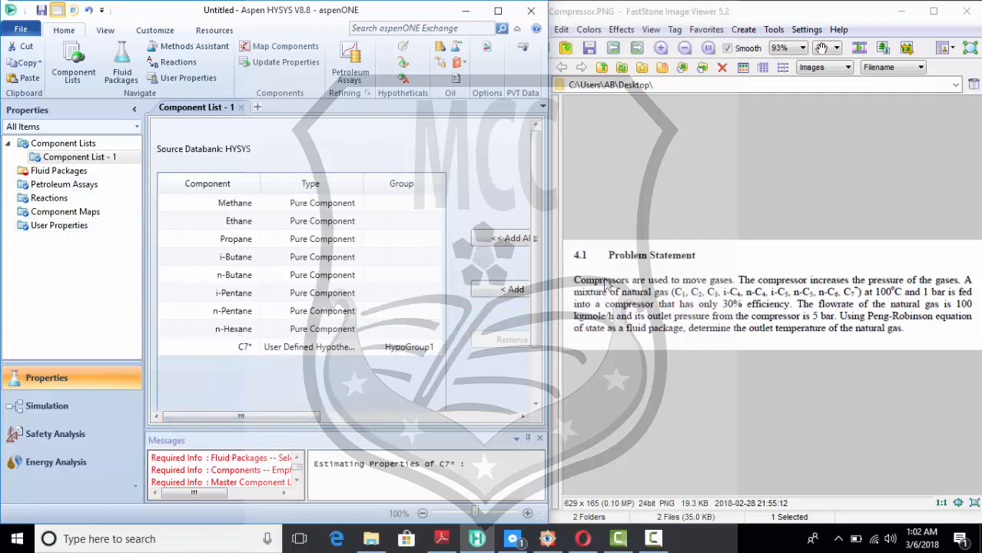
# Add a fluid package and select Peng-Robinson as its property package
pyautogui.click(69, 171)
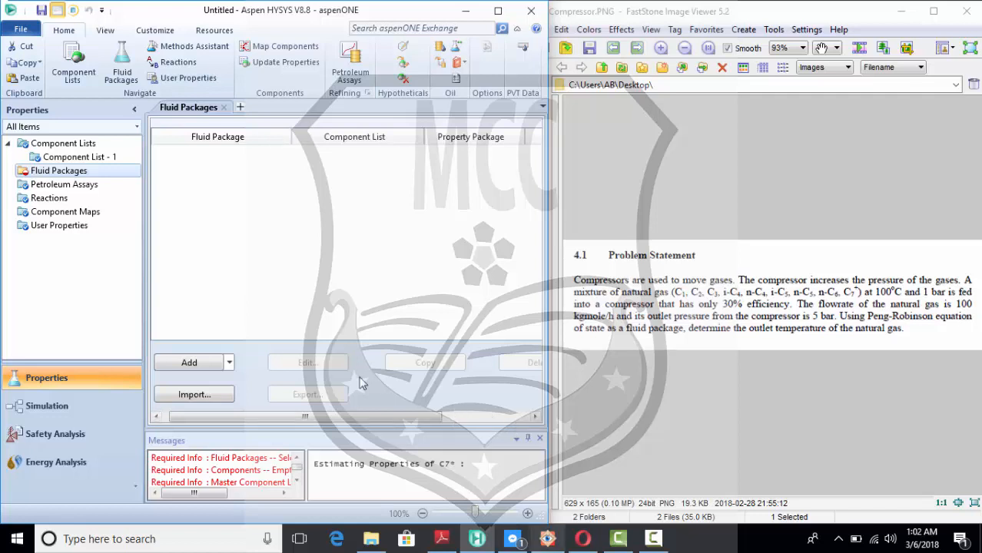
pyautogui.moveTo(319, 425); pyautogui.dragTo(276, 427)
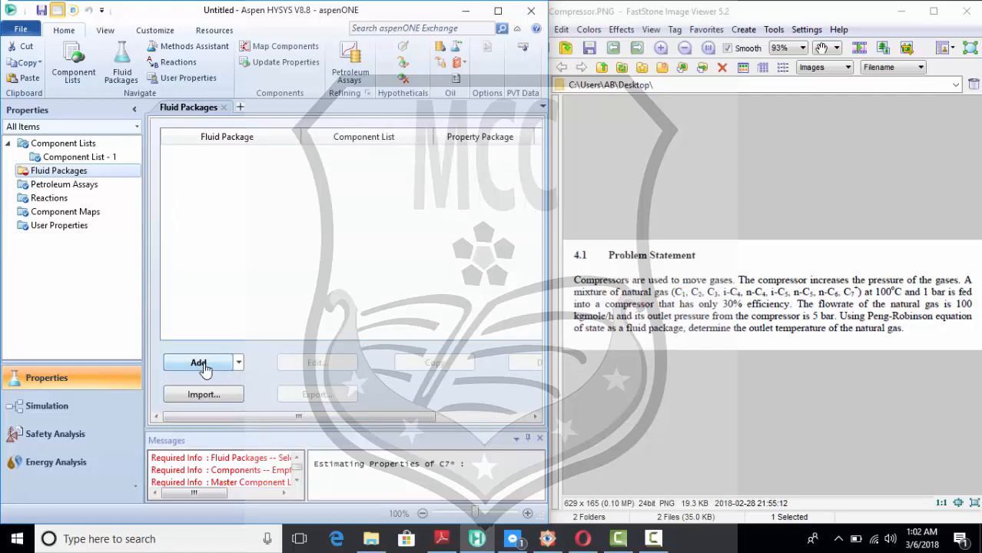
pyautogui.click(203, 367)
pyautogui.moveTo(301, 251); pyautogui.dragTo(294, 311)
pyautogui.click(184, 356)
pyautogui.press('Down')
pyautogui.press('Down')
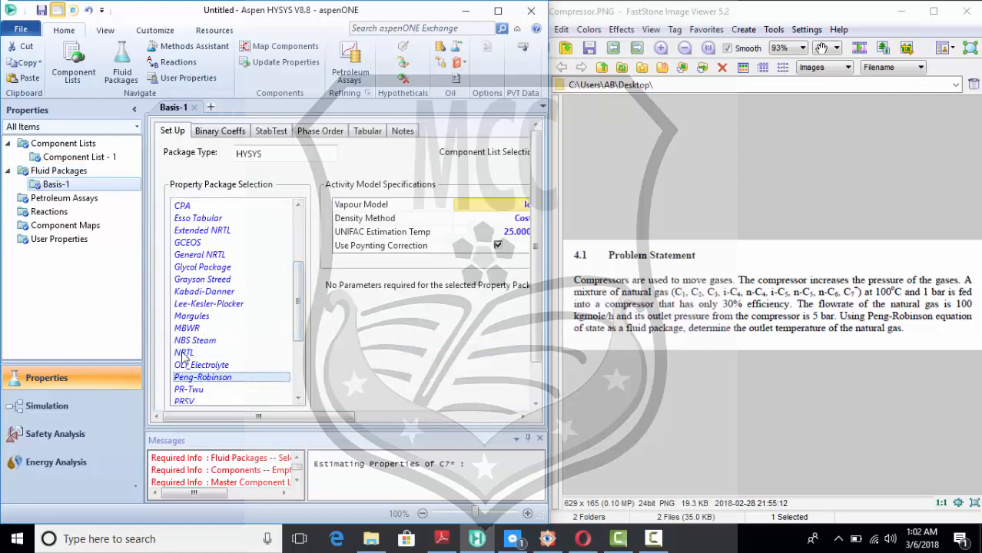
# Enter the simulation environment and close the model palette, leaving the empty flowsheet in view
pyautogui.click(67, 415)
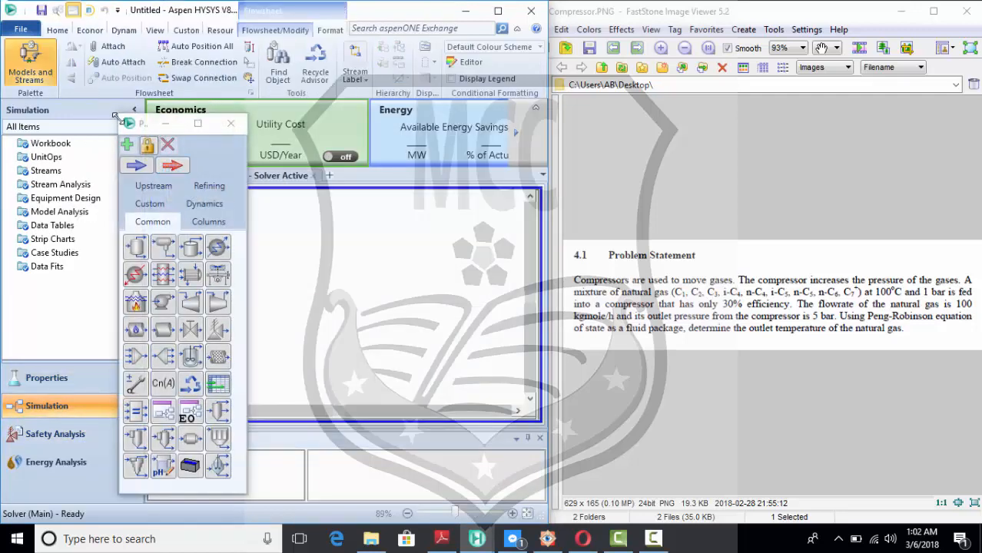
pyautogui.moveTo(115, 115); pyautogui.dragTo(83, 100)
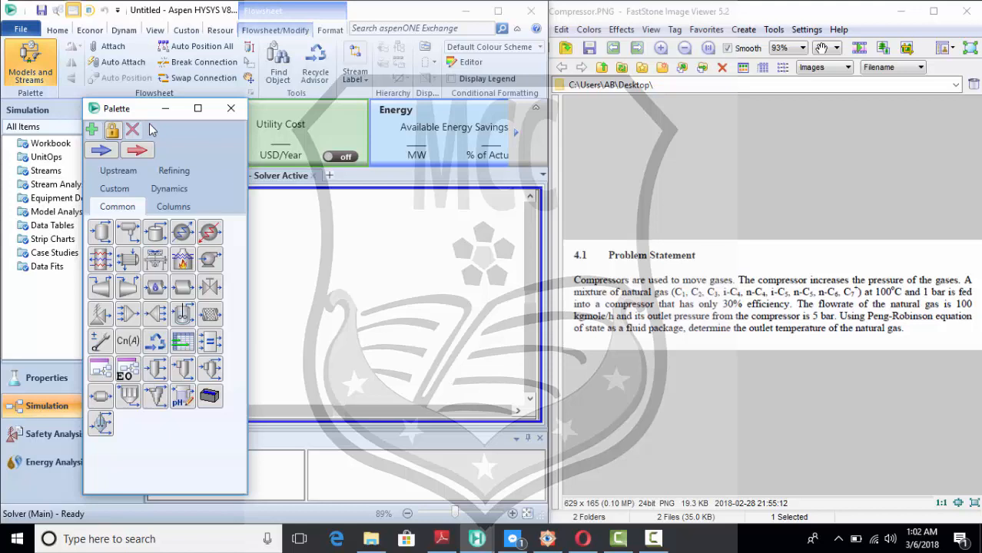
pyautogui.click(237, 113)
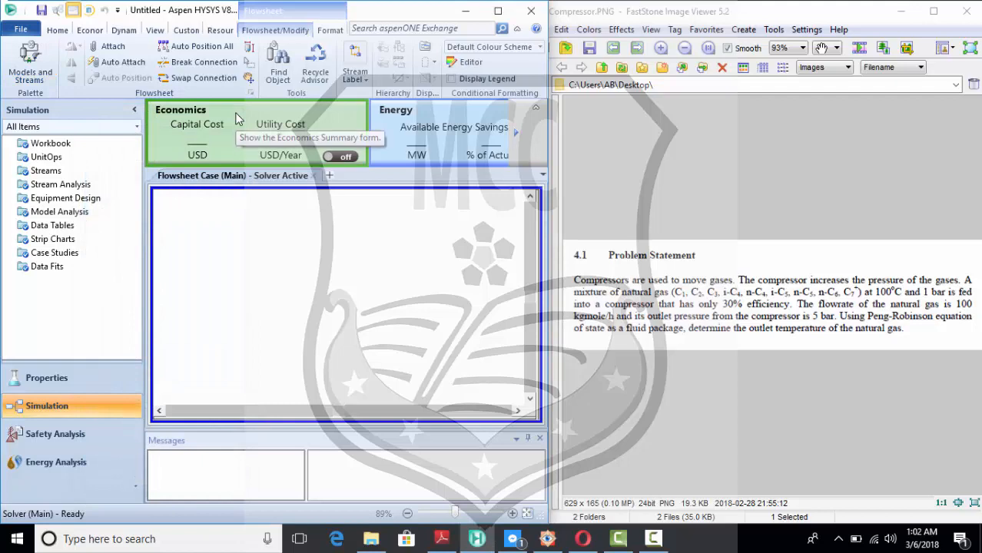
pyautogui.press('F4')
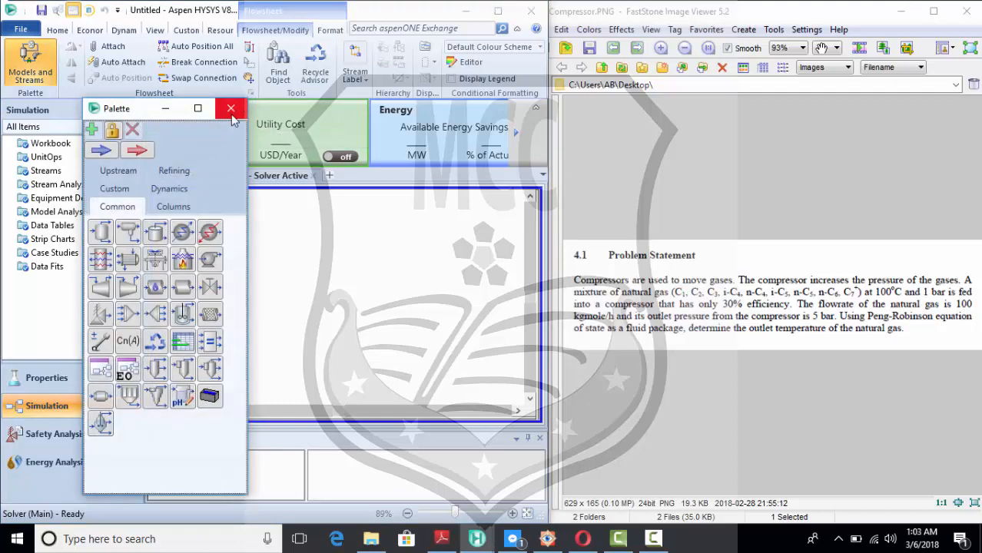
pyautogui.click(231, 113)
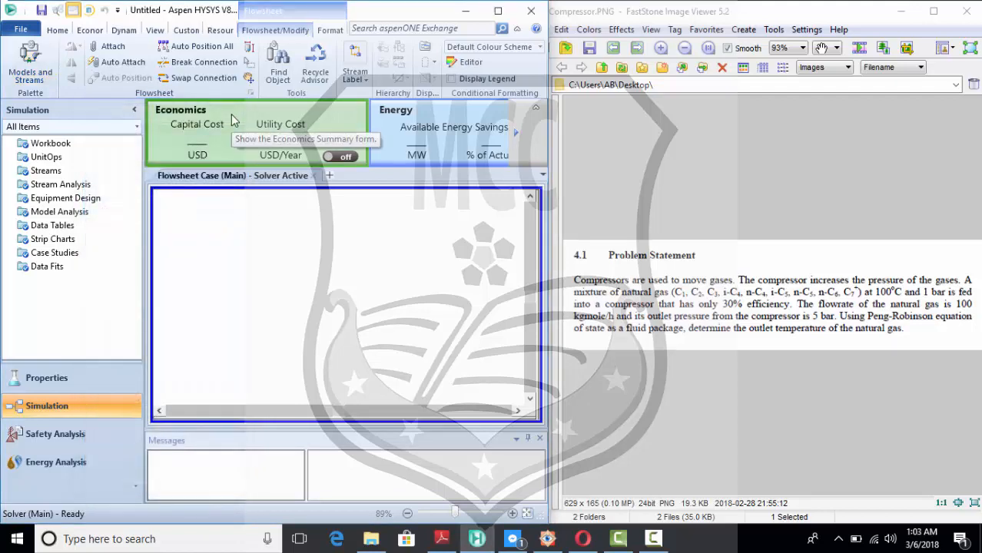
# Add a Compressor to the flowsheet from the list of all available unit operations
pyautogui.press('F12')
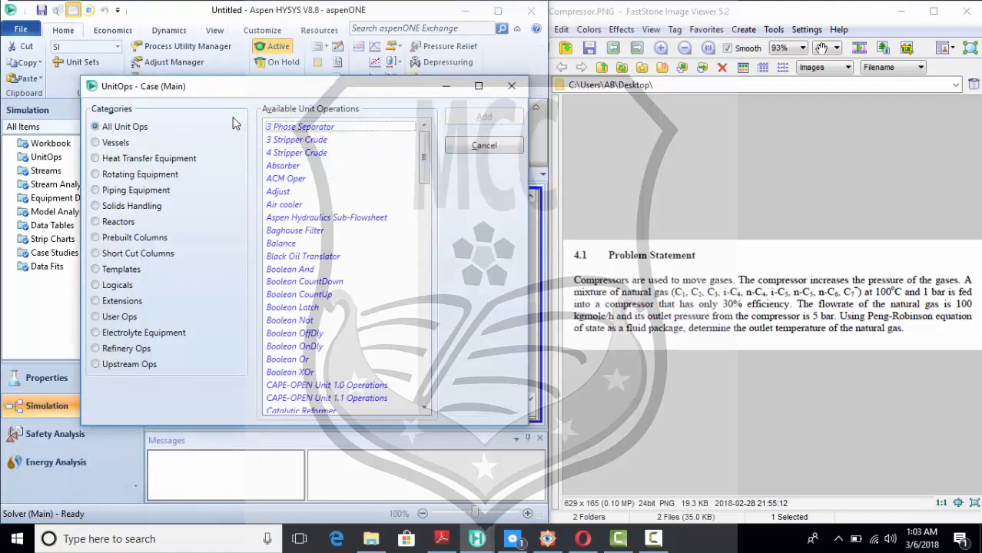
pyautogui.click(307, 253)
pyautogui.press('c')
pyautogui.press('c')
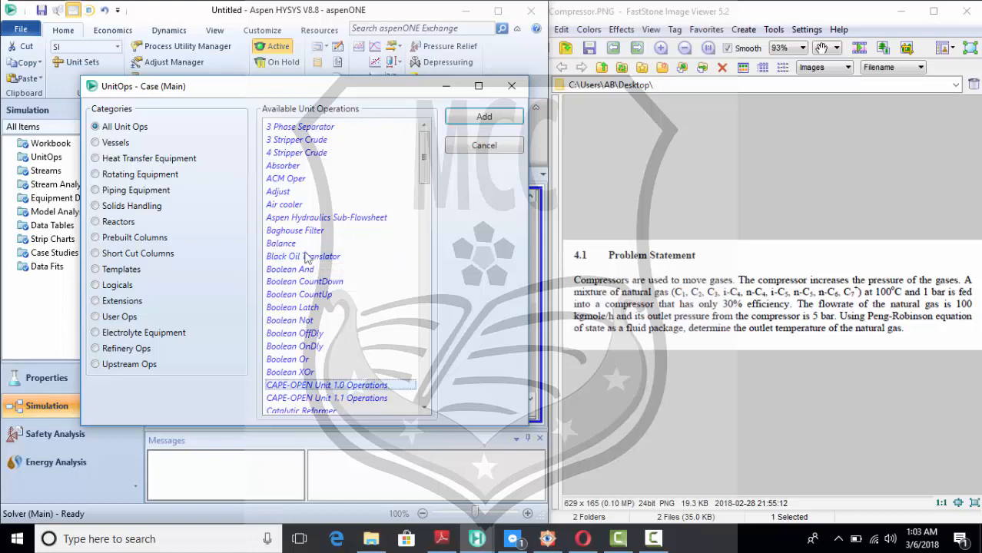
pyautogui.scroll(-6, 386, 370)
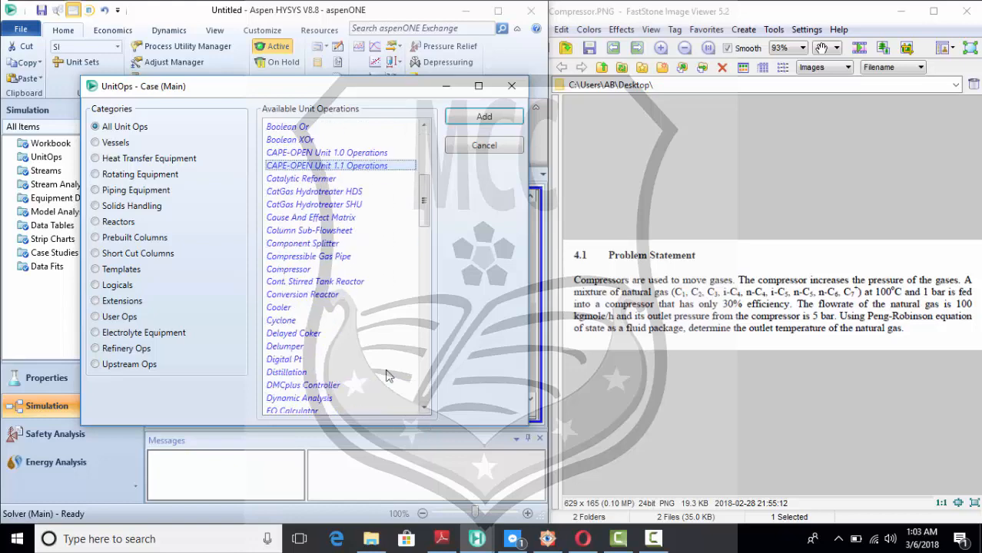
pyautogui.click(303, 269)
pyautogui.click(480, 119)
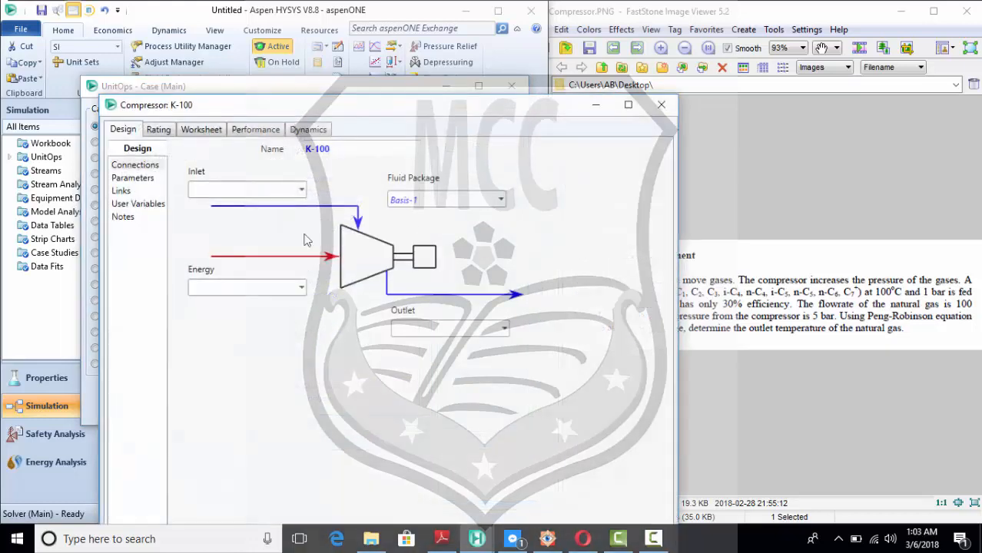
# Connect the compressor with inlet stream "feed", energy stream "work" and outlet stream "out", and close its property window
pyautogui.click(214, 189)
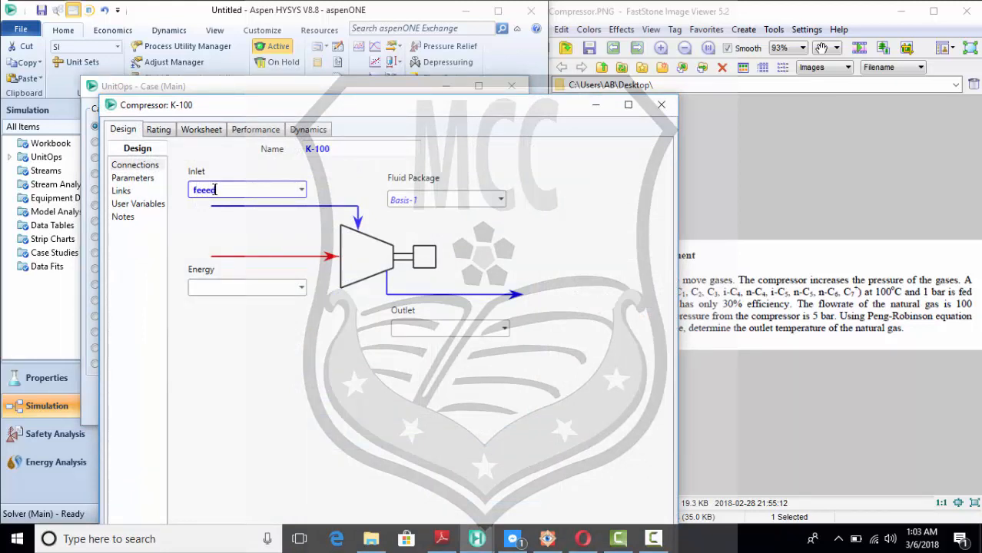
pyautogui.press('Return')
pyautogui.click(241, 289)
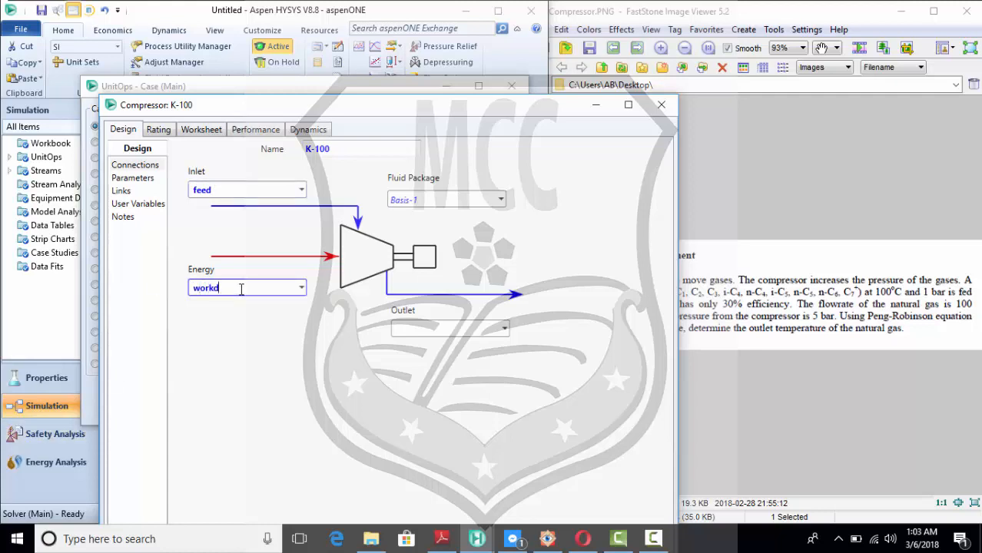
pyautogui.press('Return')
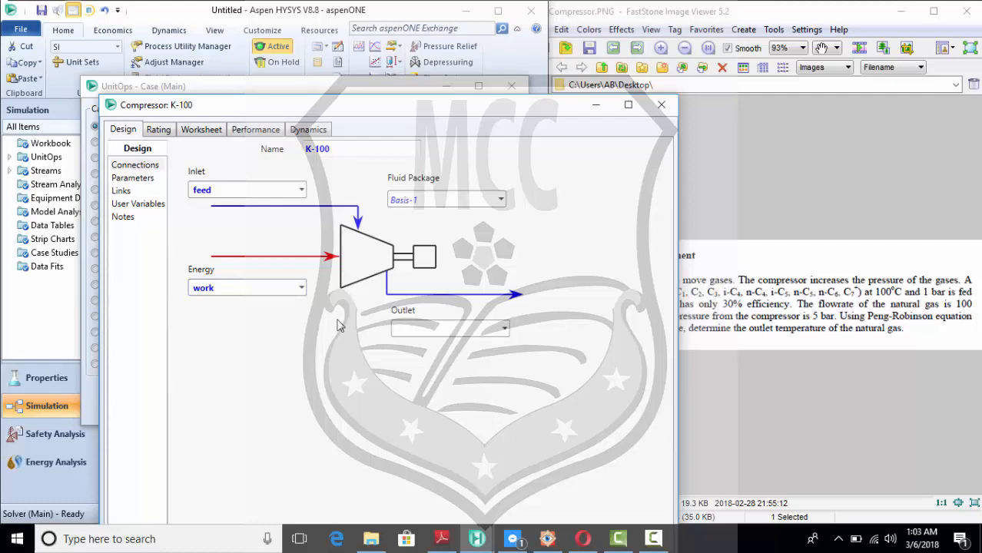
pyautogui.click(440, 329)
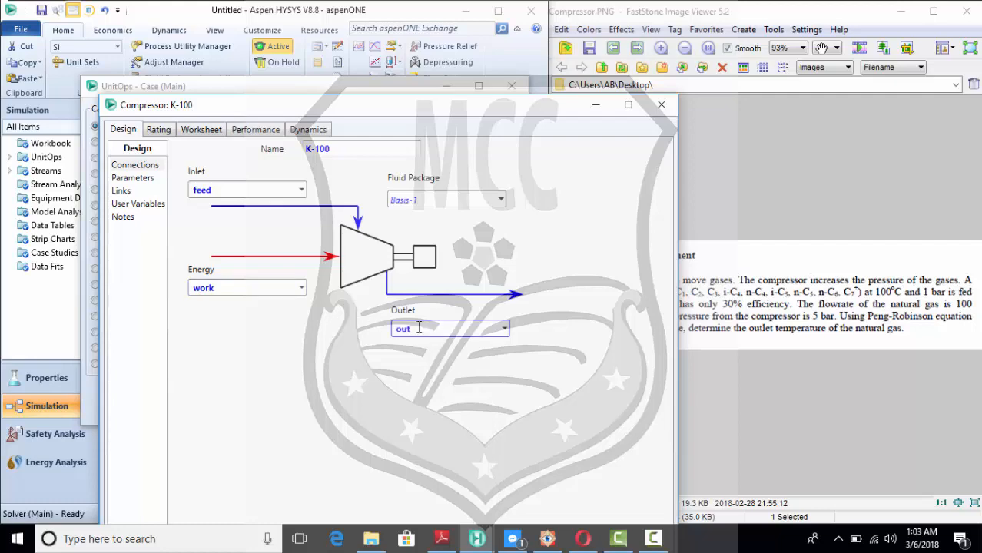
pyautogui.press('Return')
pyautogui.click(661, 104)
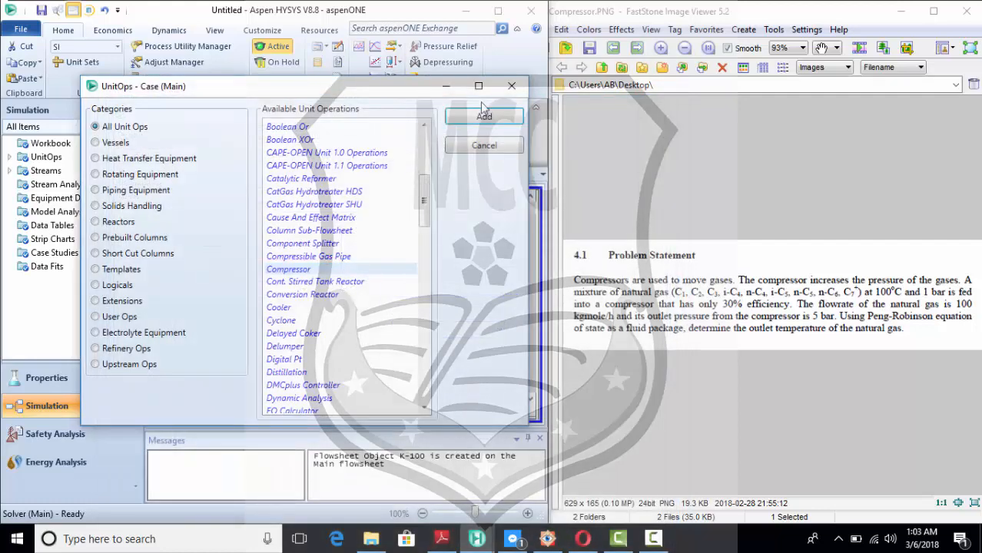
# Close the unit operations list and bring the compressor with its connected streams into clear view, deselected, in the flowsheet
pyautogui.click(512, 85)
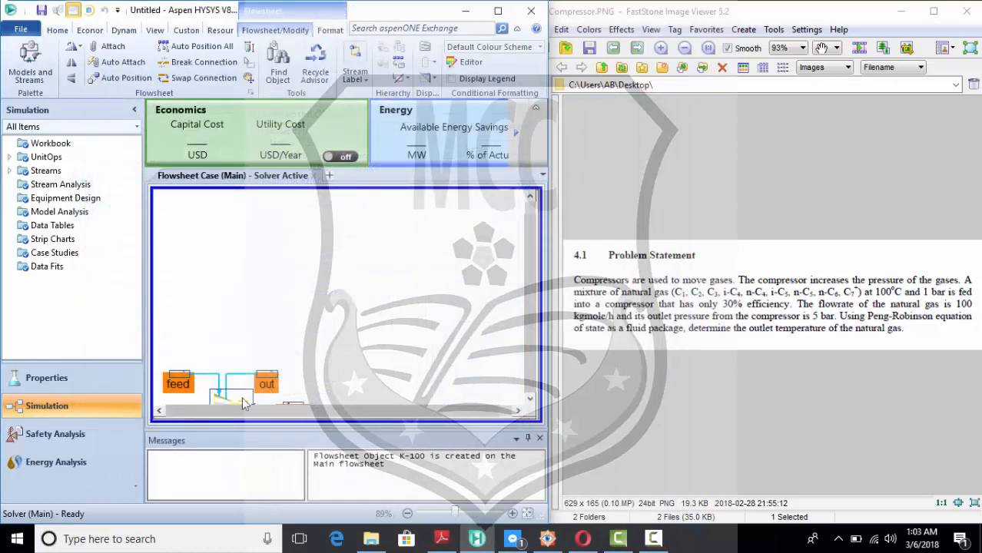
pyautogui.moveTo(243, 411); pyautogui.dragTo(223, 411)
pyautogui.moveTo(531, 261); pyautogui.dragTo(531, 286)
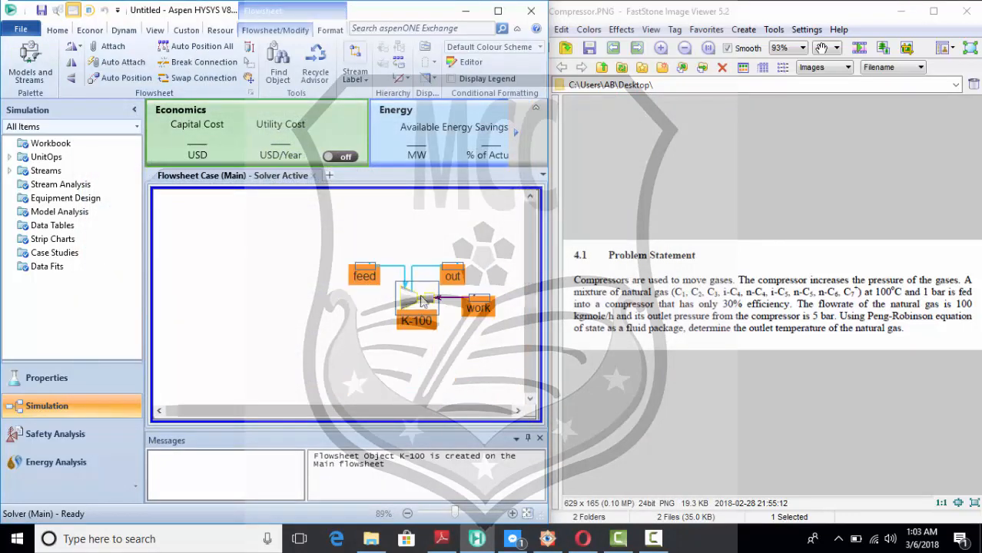
pyautogui.click(417, 338)
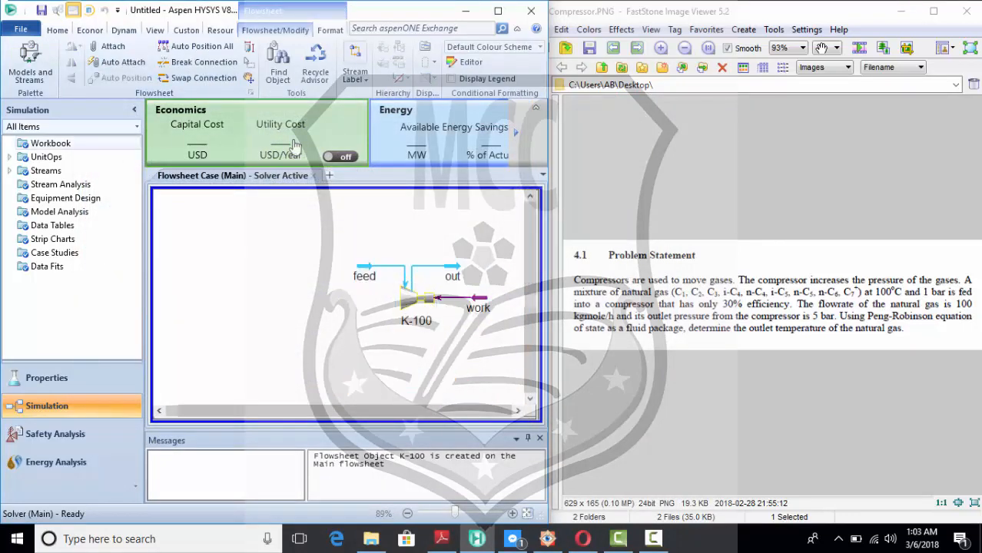
# Show the Compressor 2.PNG data table in FastStone Image Viewer, and open the feed stream's composition in Aspen HYSYS
pyautogui.click(672, 278)
pyautogui.scroll(1, 652, 279)
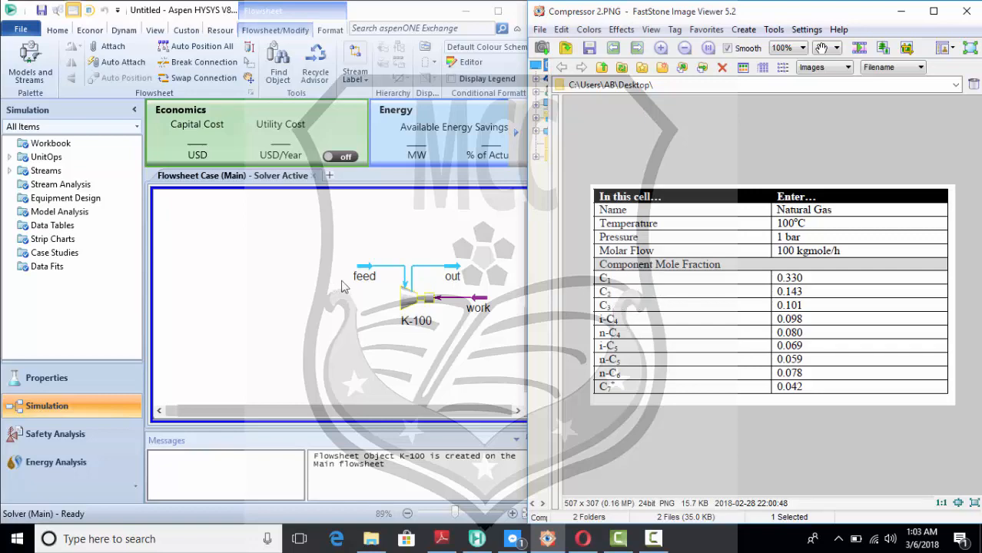
pyautogui.click(367, 265)
pyautogui.doubleClick(367, 265)
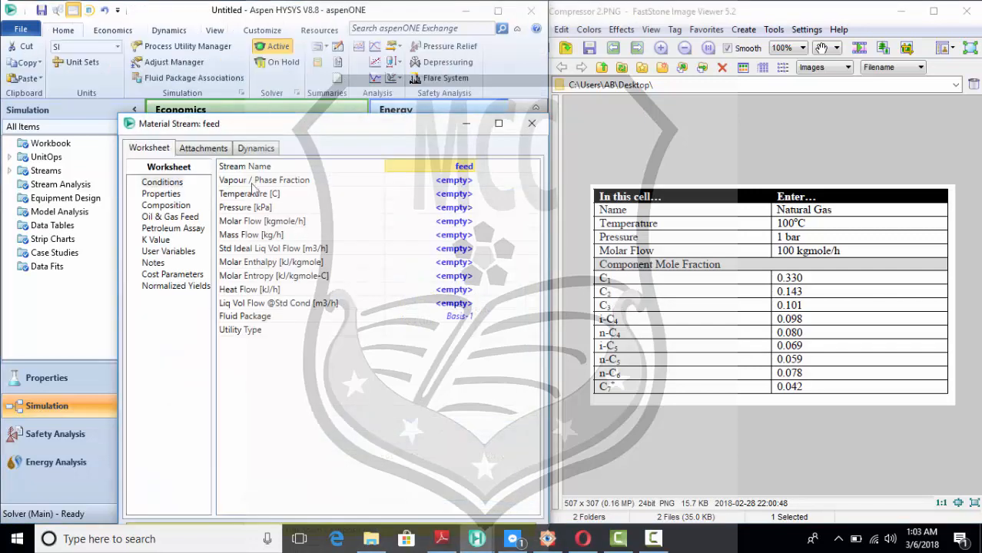
pyautogui.click(173, 206)
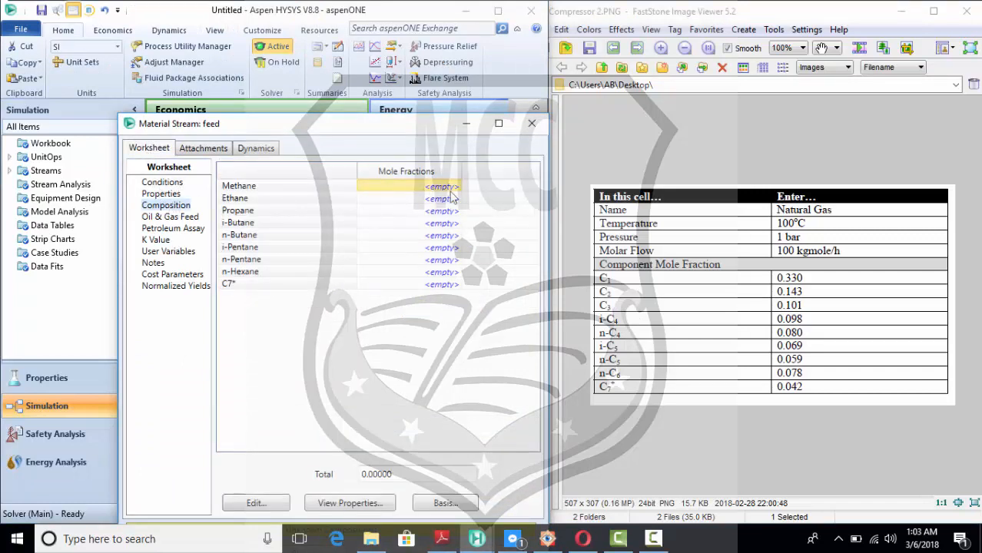
# Enter the feed stream's mole fractions for Methane 0.330, Ethane 0.143 and Propane 0.101
pyautogui.click(405, 187)
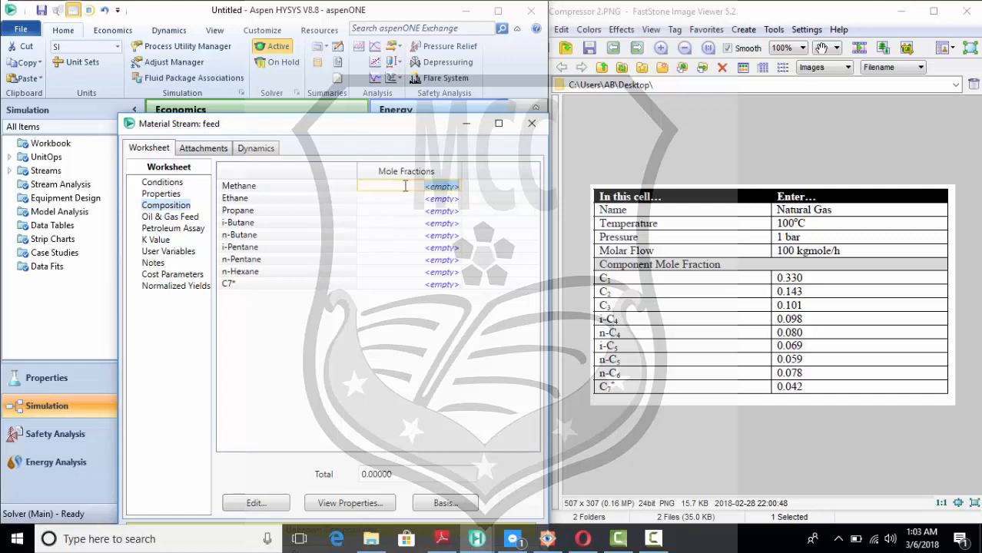
pyautogui.write('0.330')
pyautogui.press('Return')
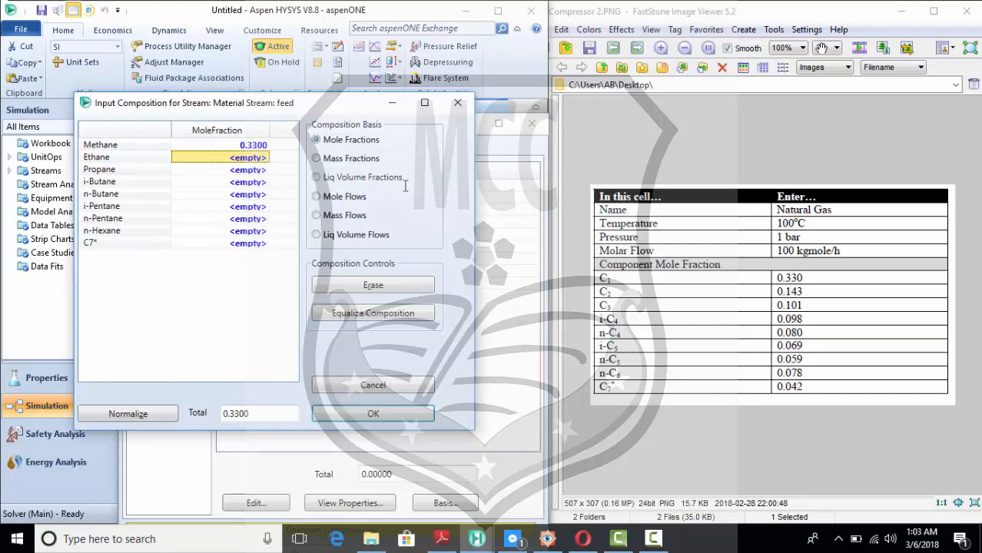
pyautogui.write('0.143')
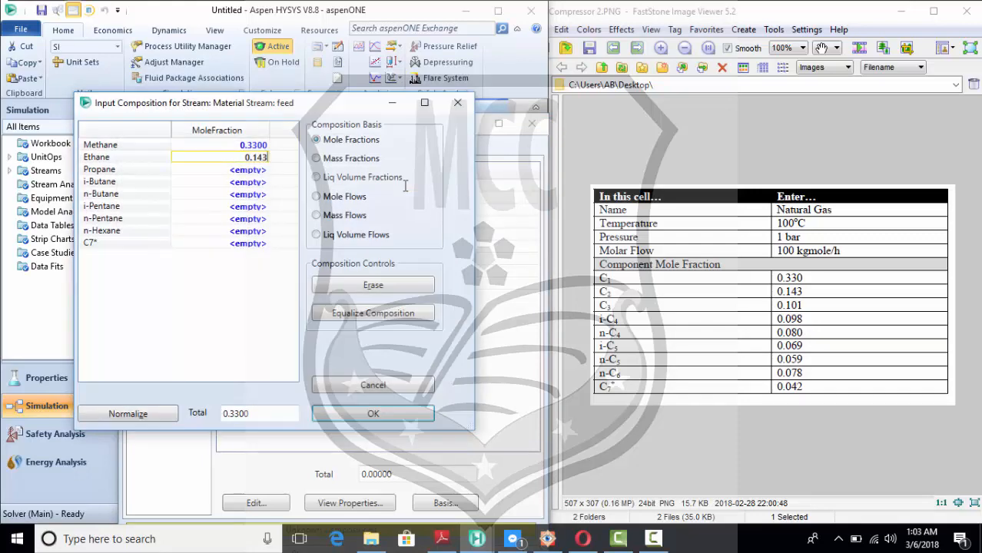
pyautogui.press('Return')
pyautogui.write('0.2')
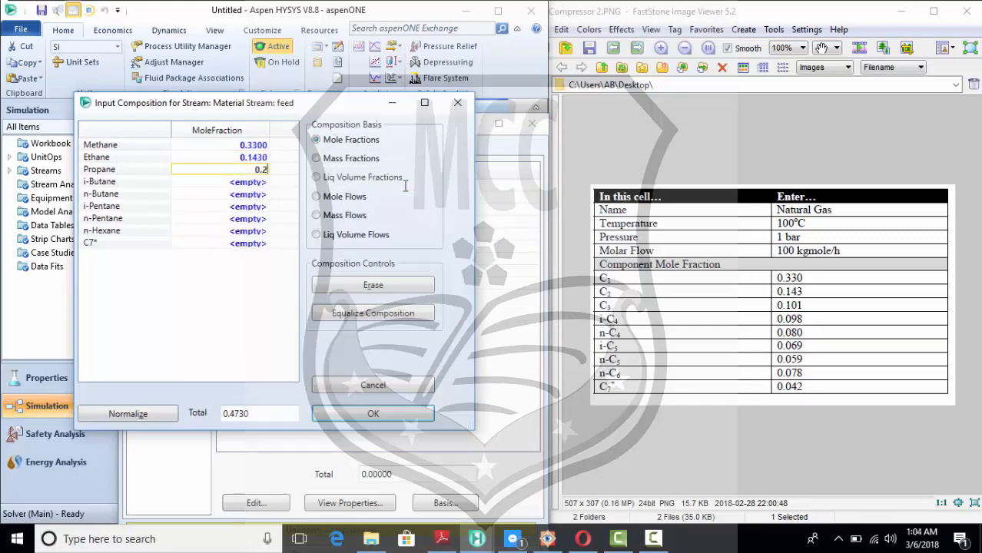
pyautogui.write('010')
pyautogui.press('Return')
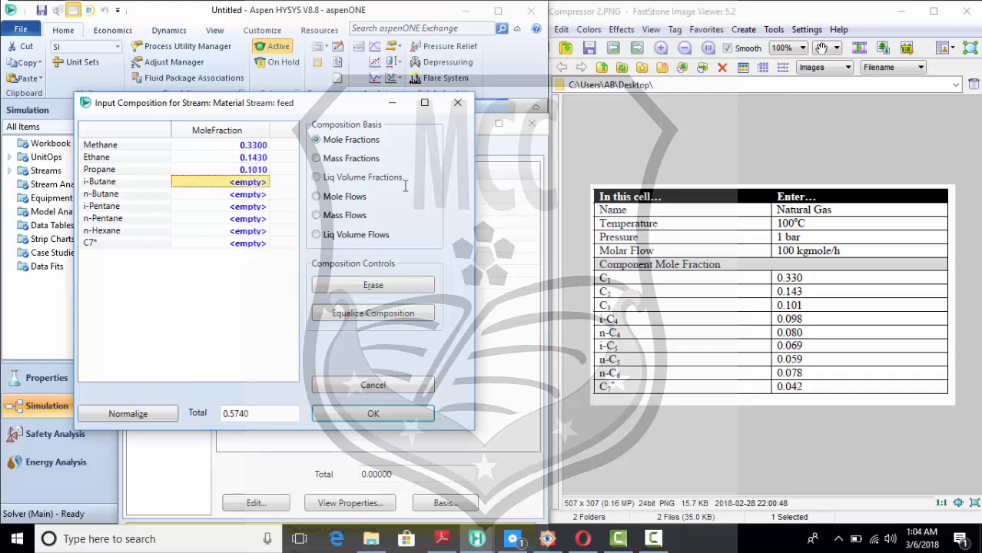
# Enter the feed mole fractions for i-Butane 0.098, n-Butane 0.080 and i-Pentane 0.069
pyautogui.write('0.')
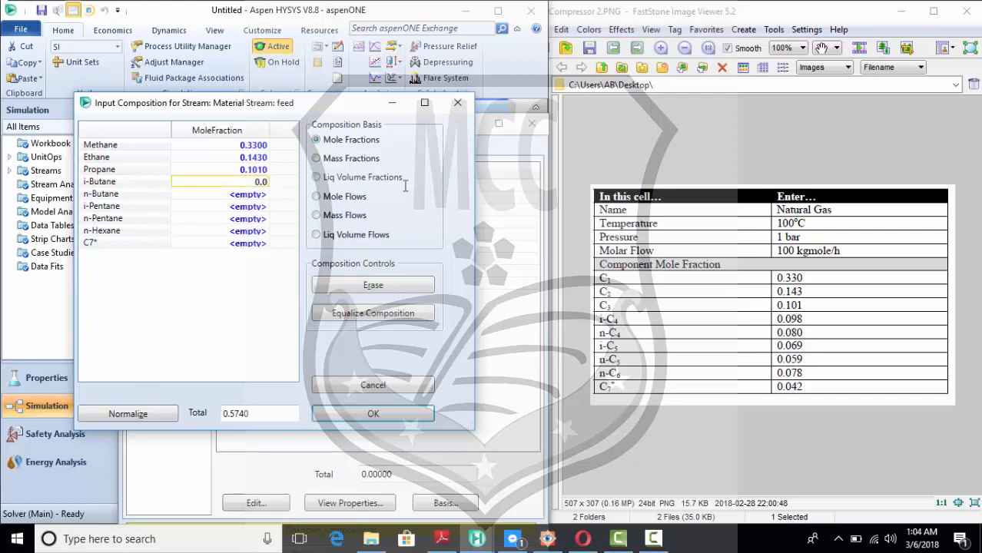
pyautogui.write('098')
pyautogui.press('Return')
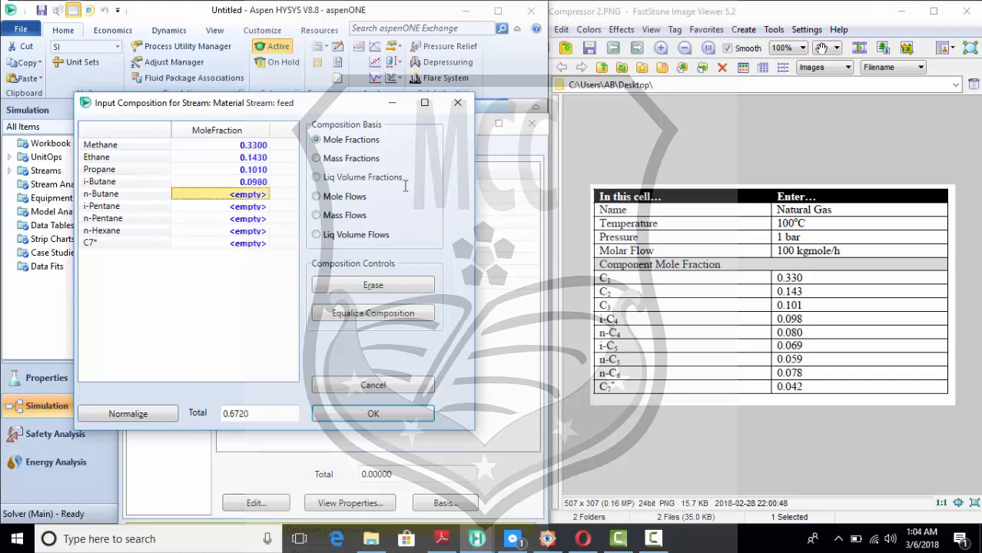
pyautogui.write('0.080')
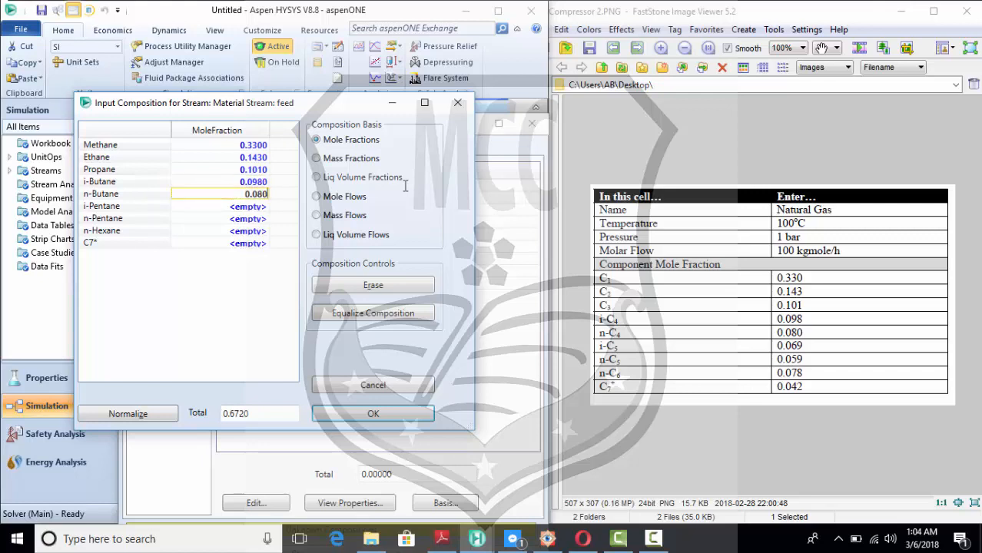
pyautogui.press('Return')
pyautogui.write('0.')
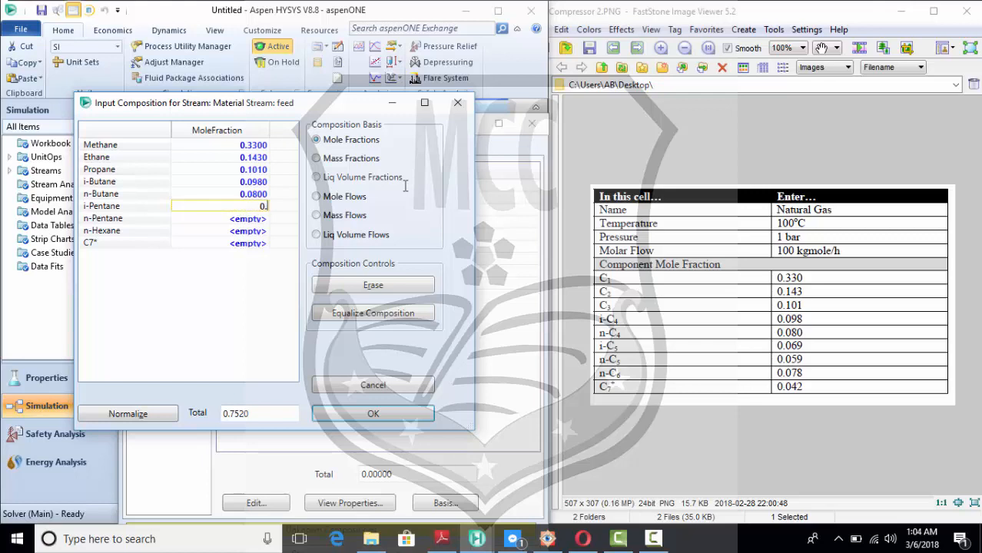
pyautogui.write('069')
pyautogui.press('Return')
# Enter mole fractions for n-Pentane 0.059, n-Hexane 0.078 and C7* 0.042, and accept the feed composition
pyautogui.write('0.')
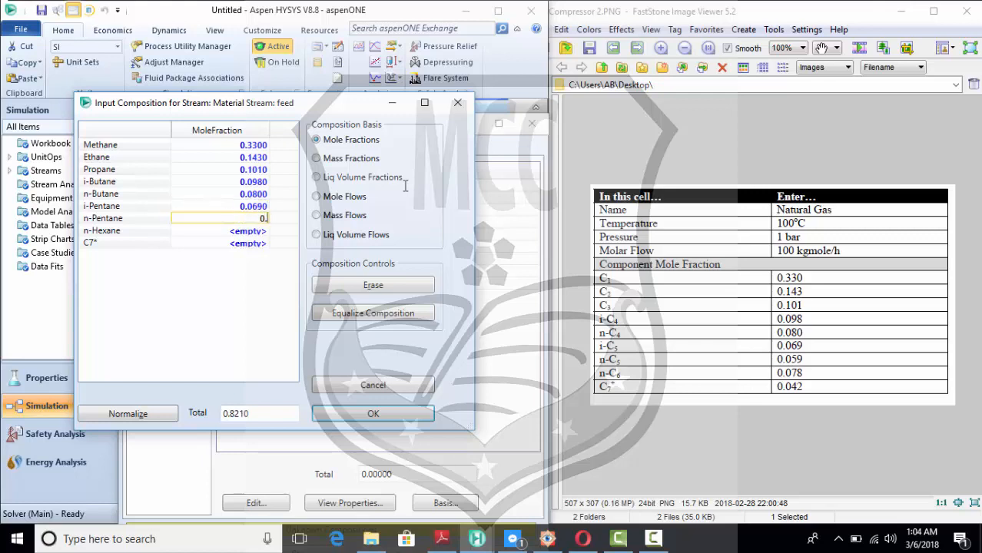
pyautogui.write('059')
pyautogui.press('Return')
pyautogui.write('0.')
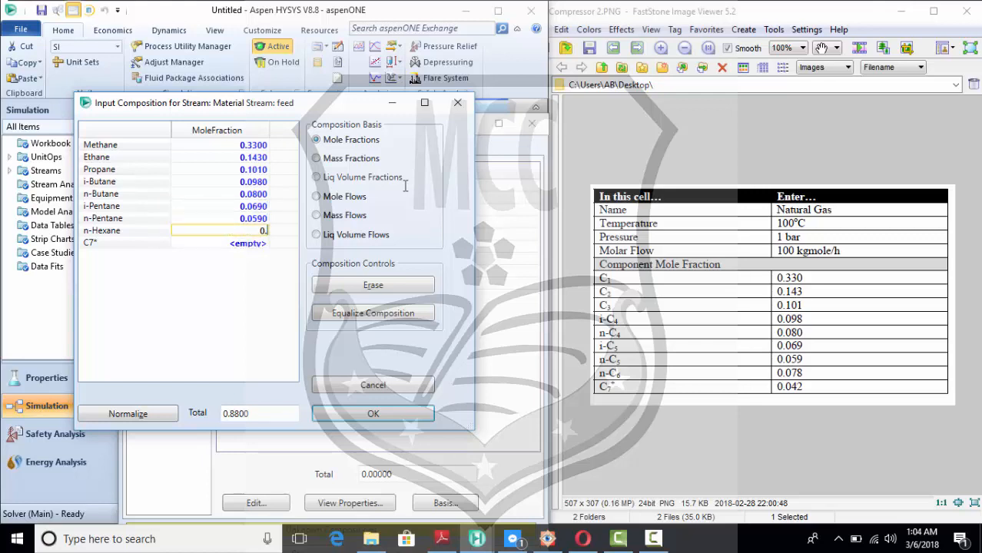
pyautogui.write('078')
pyautogui.press('Return')
pyautogui.write('0.0')
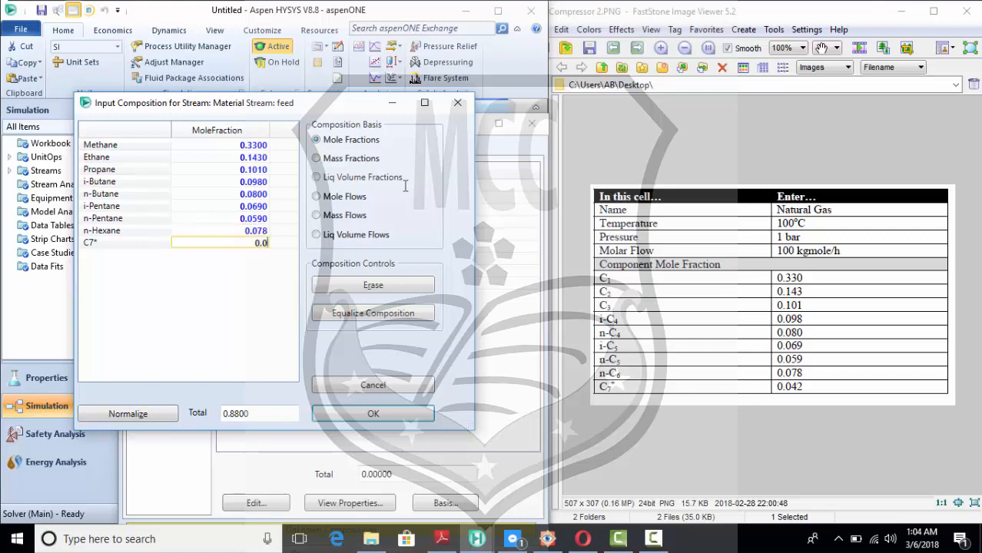
pyautogui.write('42')
pyautogui.press('Return')
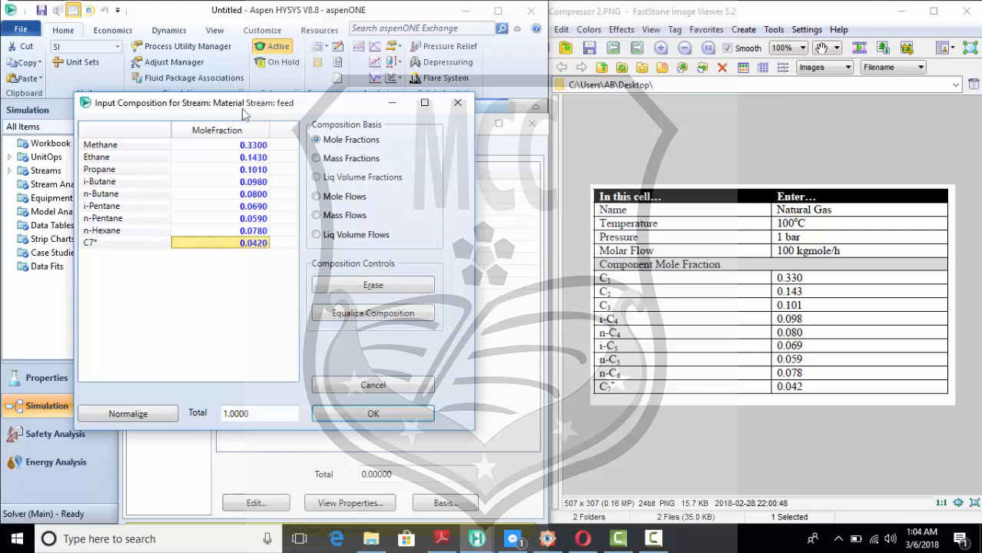
pyautogui.moveTo(246, 107); pyautogui.dragTo(269, 126)
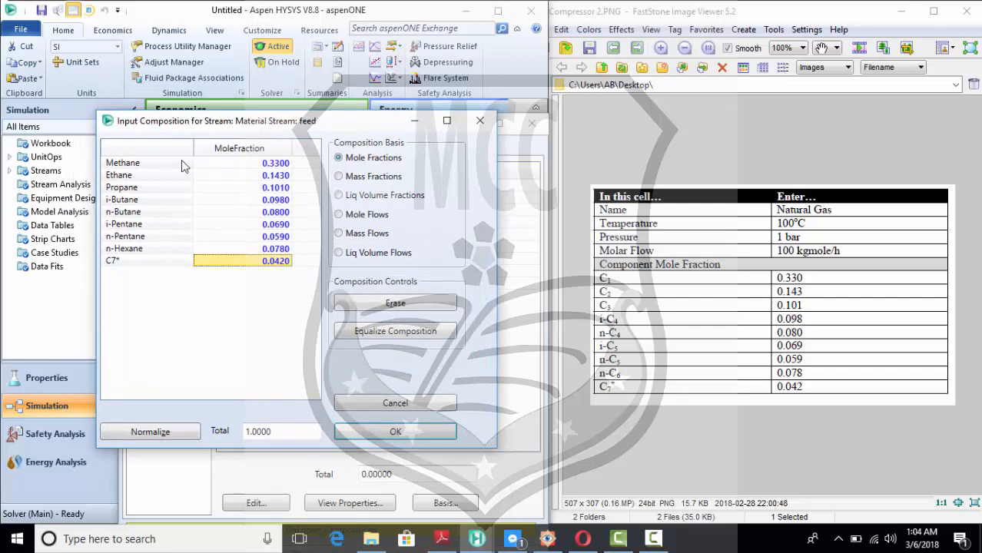
pyautogui.click(413, 433)
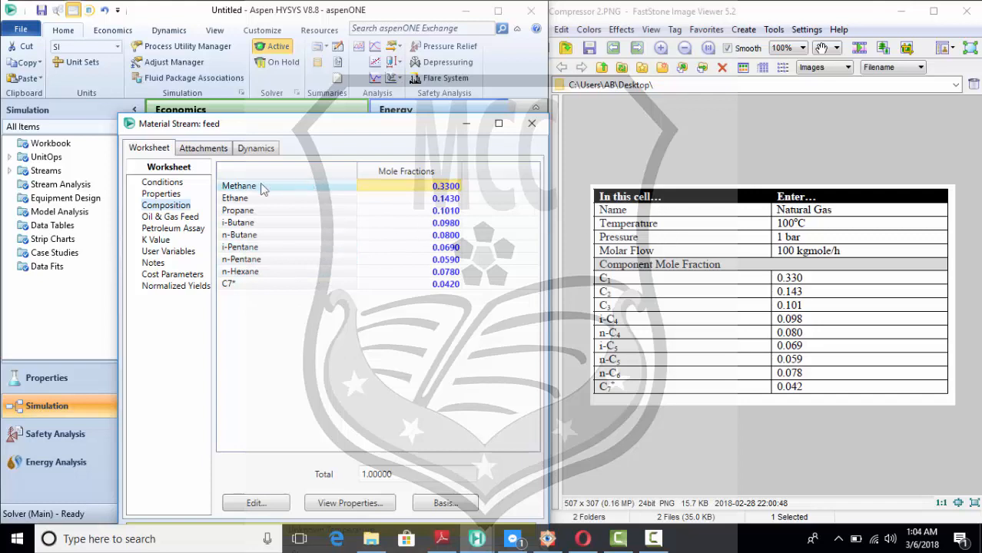
# Set the feed stream's temperature to 100 C in its conditions
pyautogui.click(172, 183)
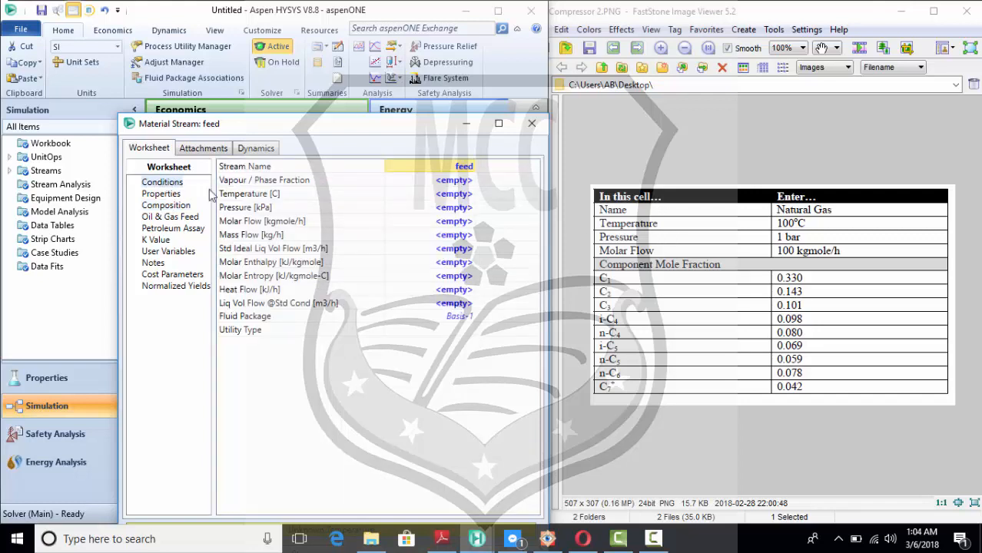
pyautogui.click(428, 197)
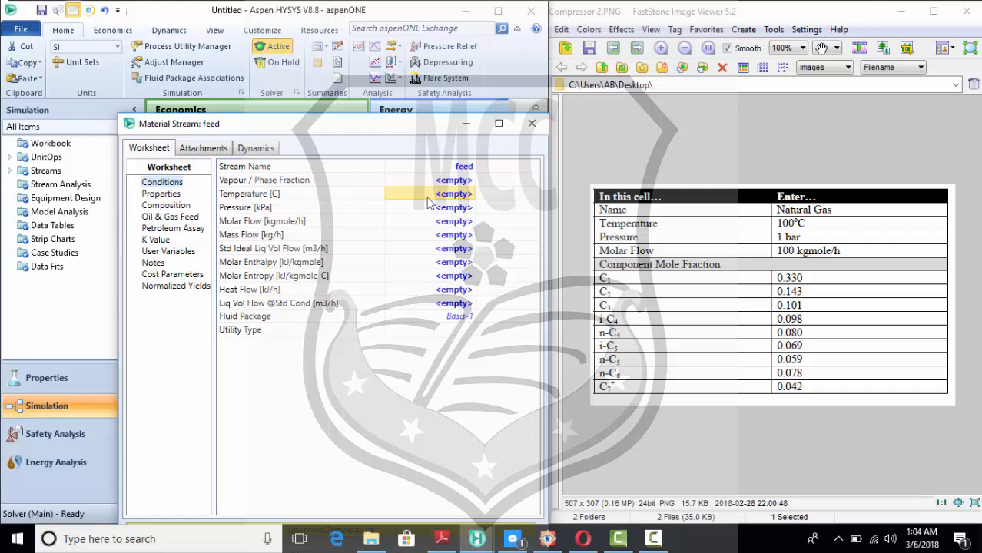
pyautogui.write('1')
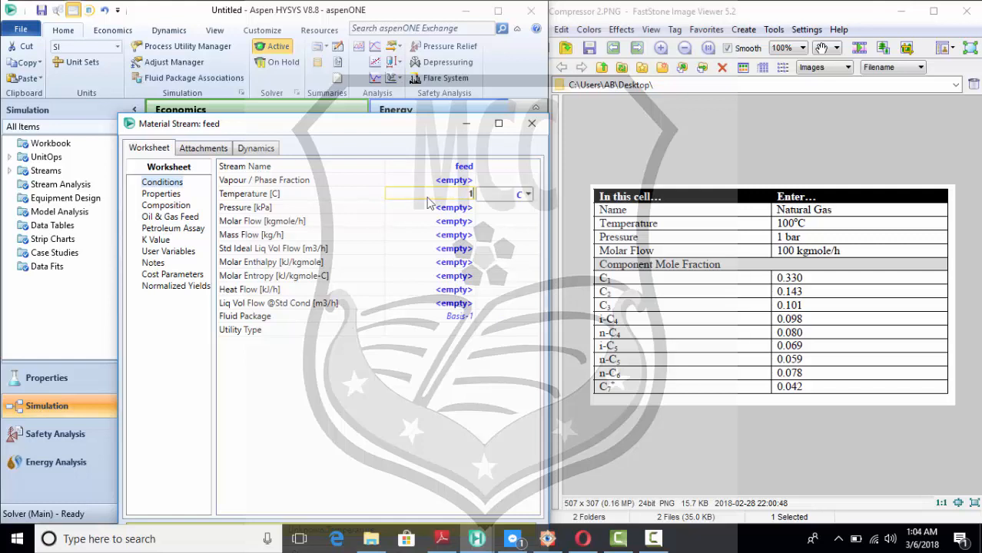
pyautogui.write('00')
pyautogui.press('Return')
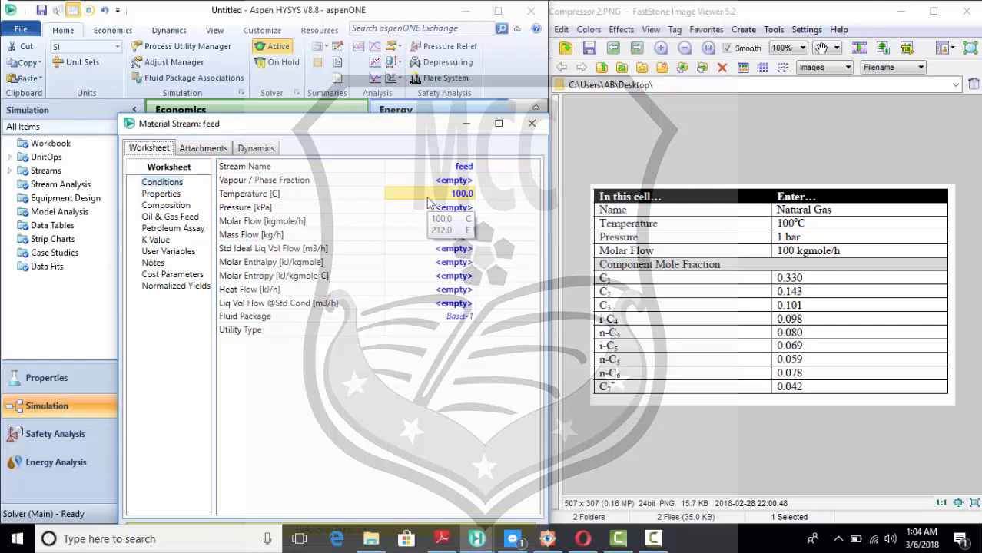
# Set the feed stream's pressure to 1 bar, choosing bar as the unit for the entry
pyautogui.click(445, 209)
pyautogui.write('1')
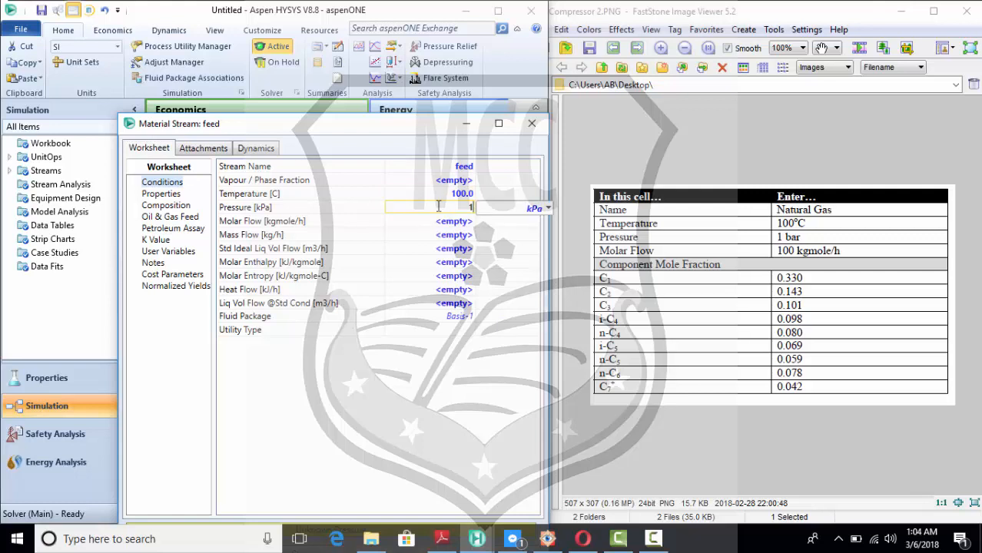
pyautogui.click(549, 215)
pyautogui.press('Down')
pyautogui.press('Down')
pyautogui.press('Down')
pyautogui.press('Down')
pyautogui.press('Down')
pyautogui.press('Down')
pyautogui.press('Down')
pyautogui.press('Down')
pyautogui.press('Down')
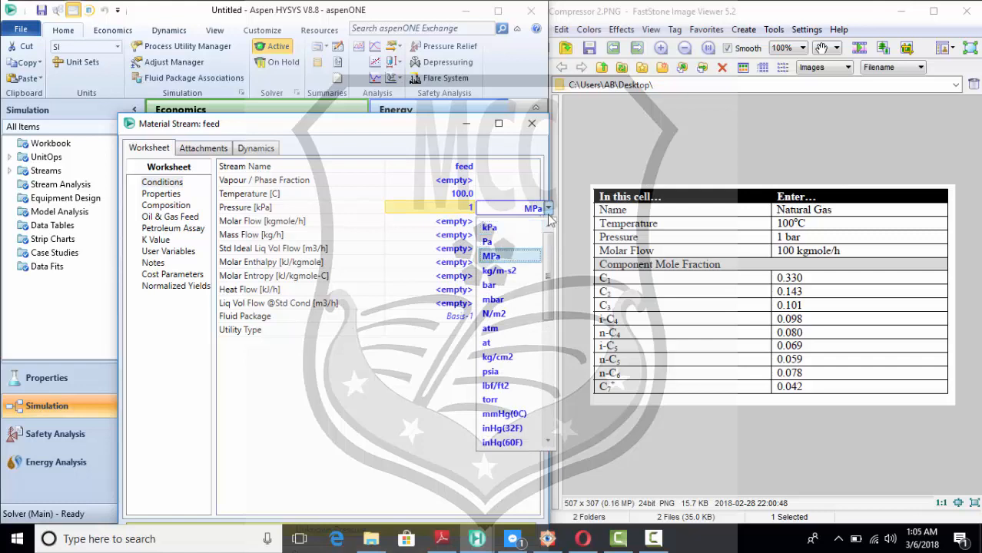
pyautogui.press('Up')
pyautogui.press('Up')
pyautogui.press('Up')
pyautogui.press('Up')
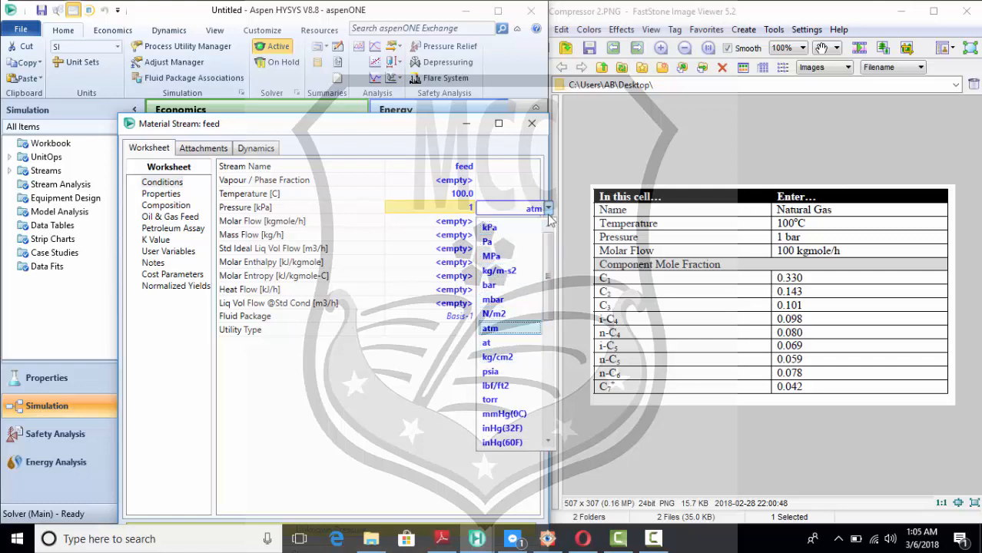
pyautogui.press('Return')
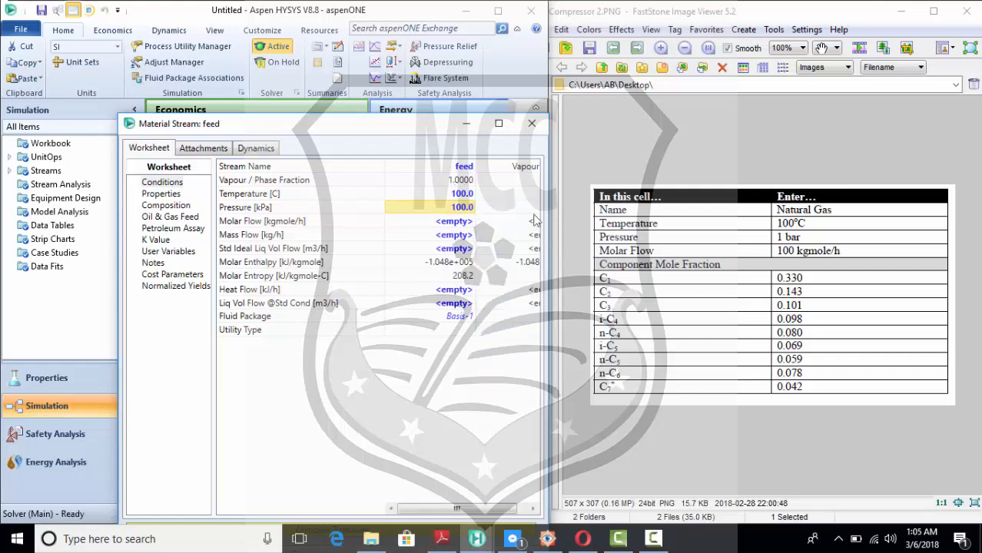
# Set the feed stream's molar flow to 100 kgmole/h and close its window
pyautogui.click(470, 223)
pyautogui.write('100')
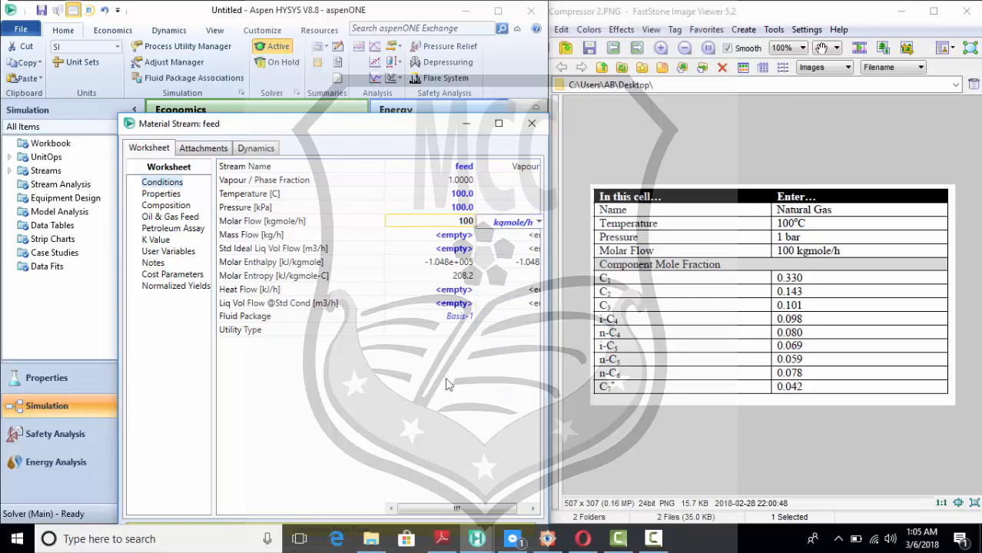
pyautogui.press('Return')
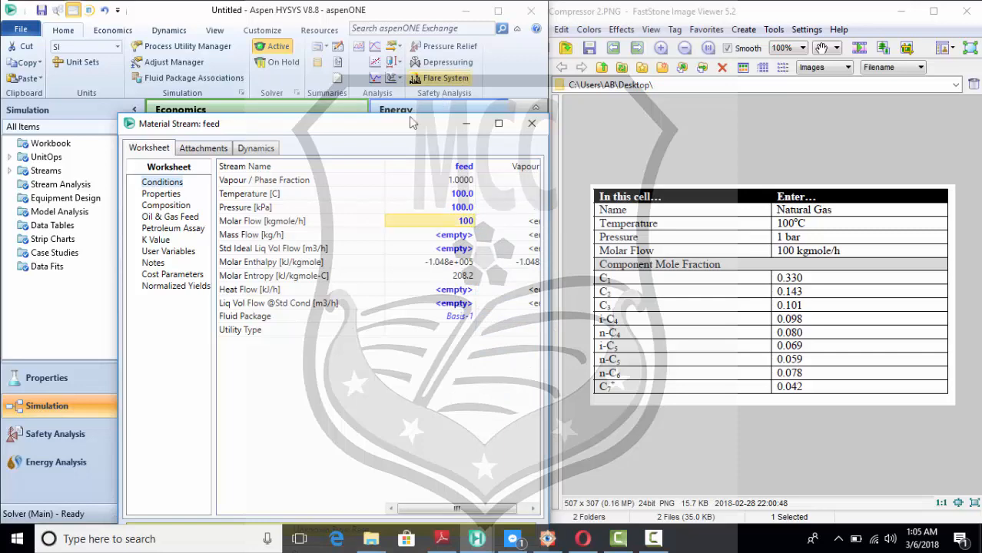
pyautogui.moveTo(399, 126); pyautogui.dragTo(356, 28)
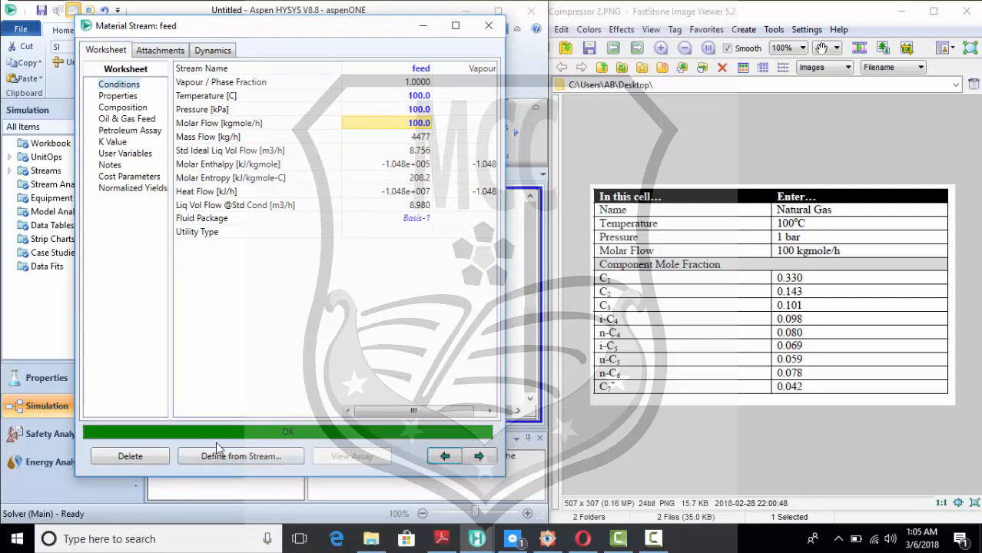
pyautogui.click(489, 26)
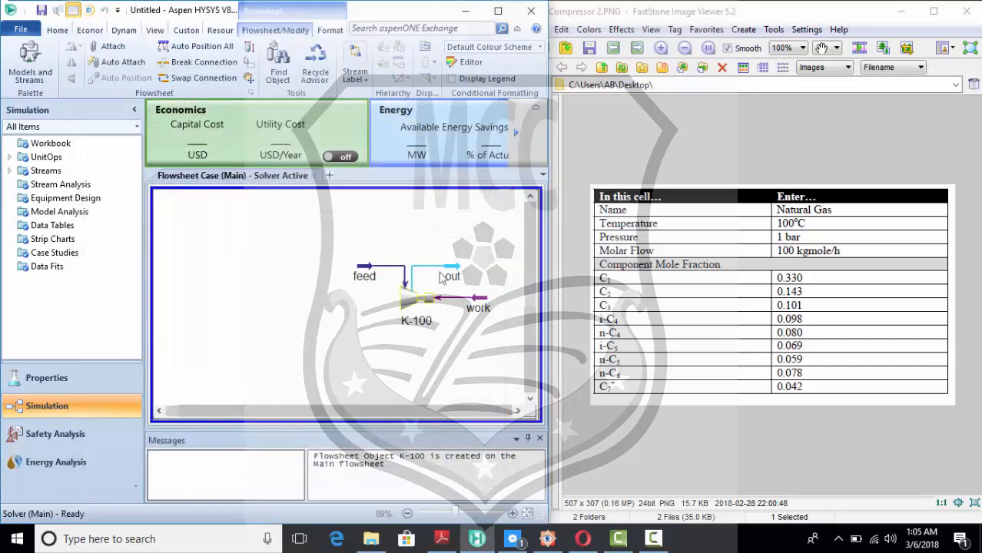
# Review the feed and outlet conditions and compositions in the compressor's worksheet, and close its window
pyautogui.moveTo(366, 277)
pyautogui.moveTo(452, 283)
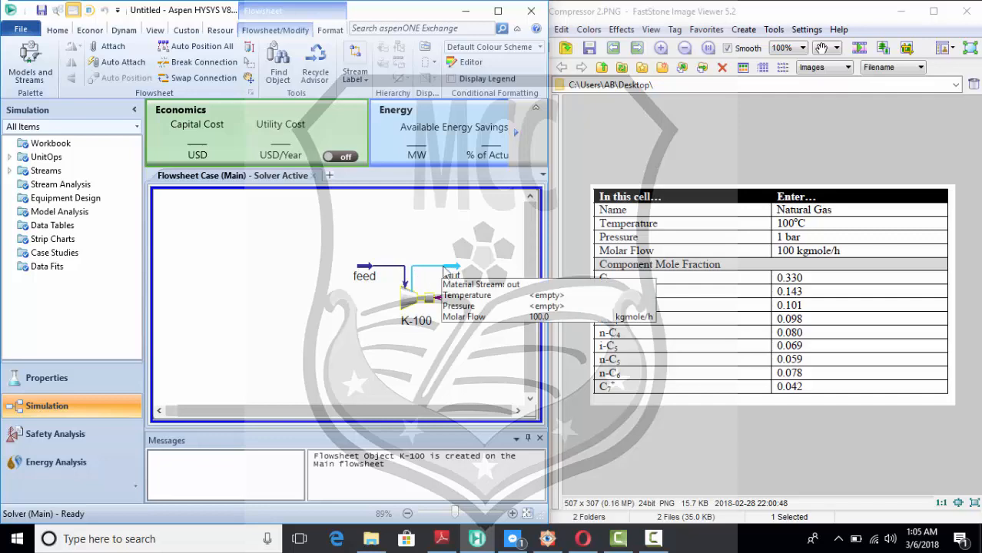
pyautogui.doubleClick(406, 304)
pyautogui.click(126, 56)
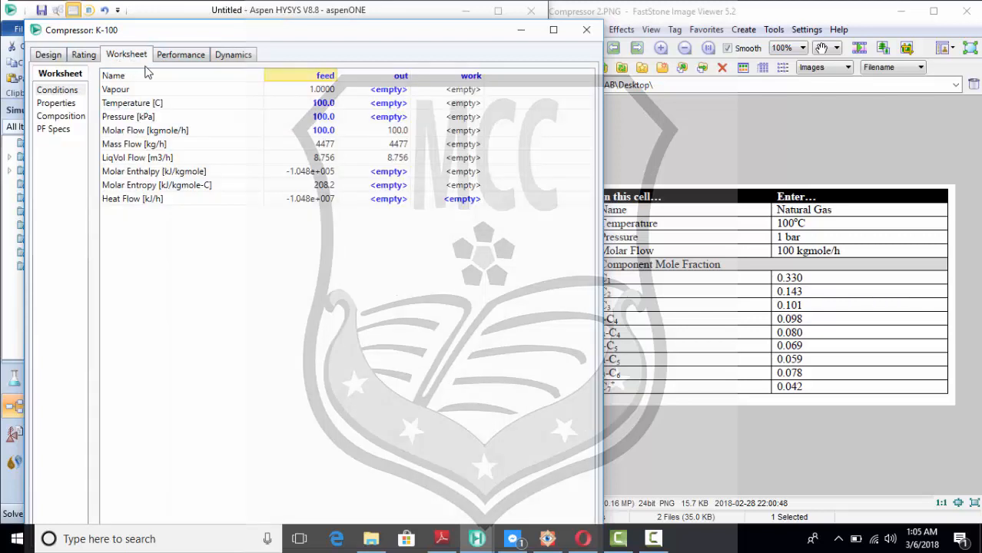
pyautogui.click(60, 117)
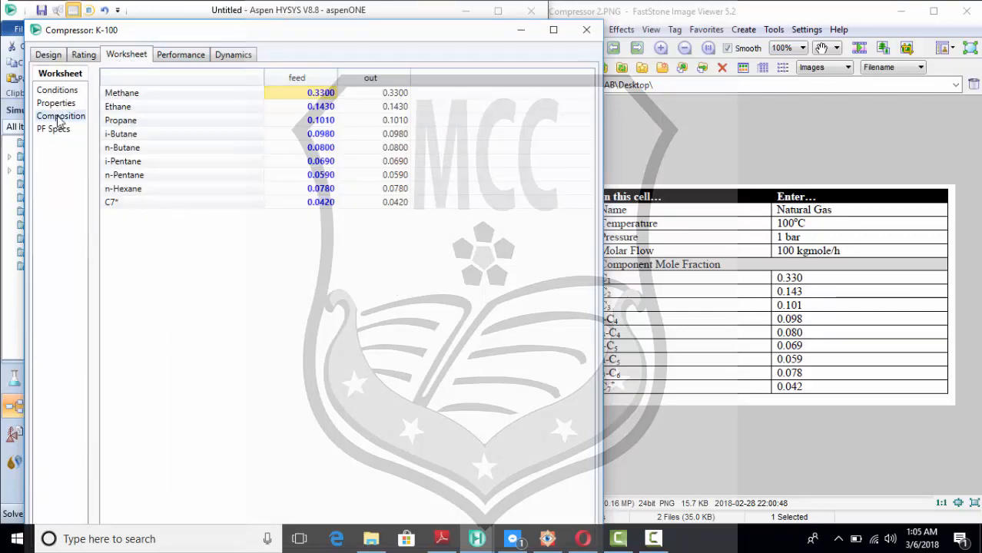
pyautogui.click(57, 93)
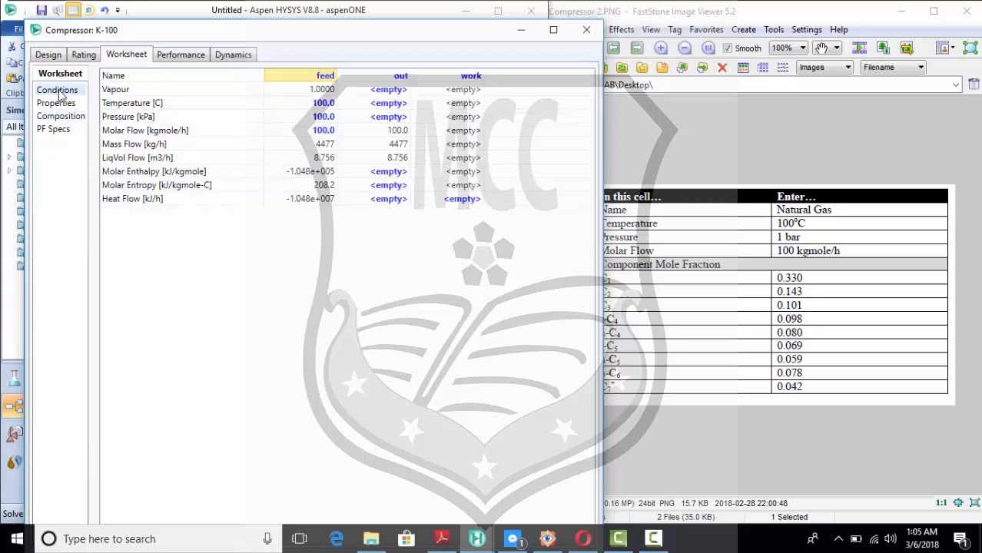
pyautogui.click(586, 30)
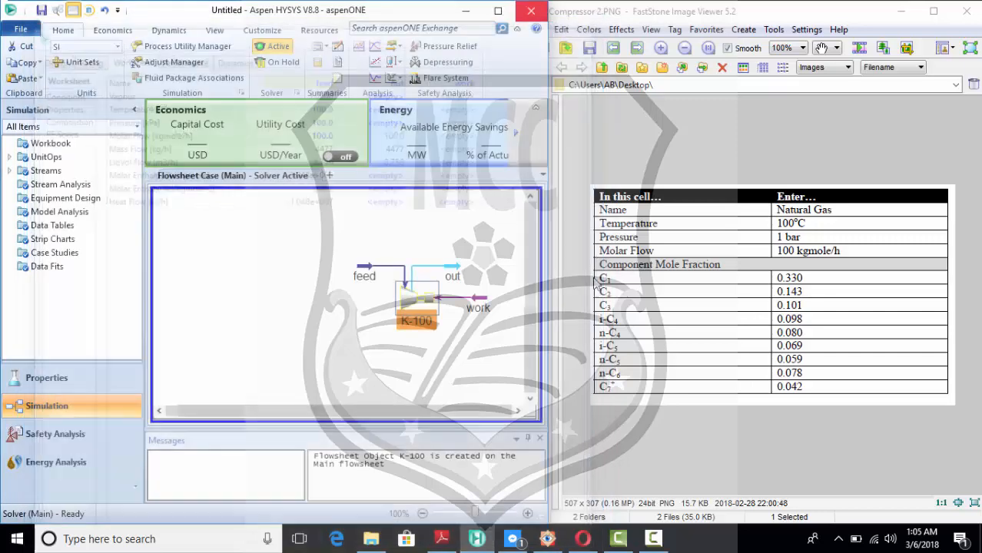
# Switch to FastStone Image Viewer to read the required outlet pressure in the problem statement, and return to the Aspen HYSYS flowsheet
pyautogui.click(684, 340)
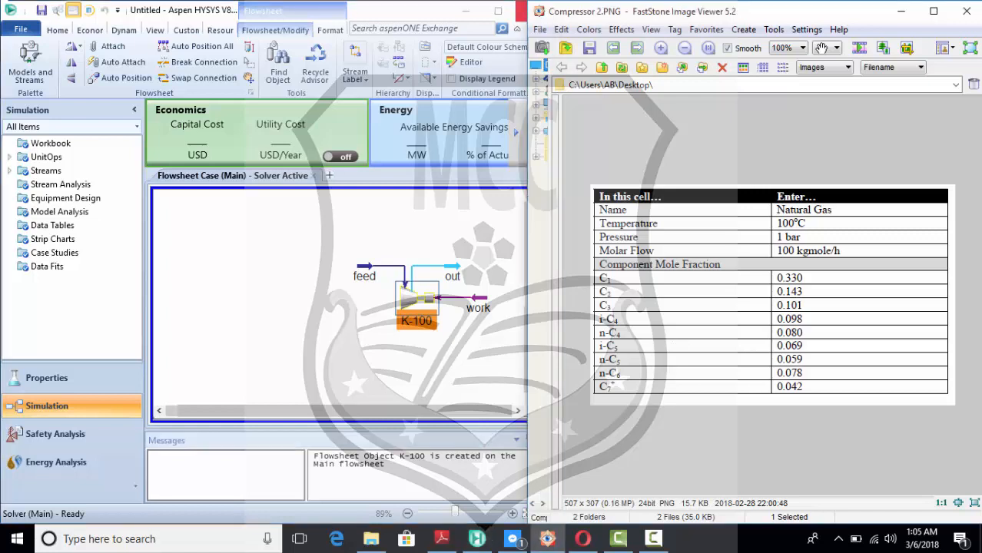
pyautogui.scroll(-1, 682, 334)
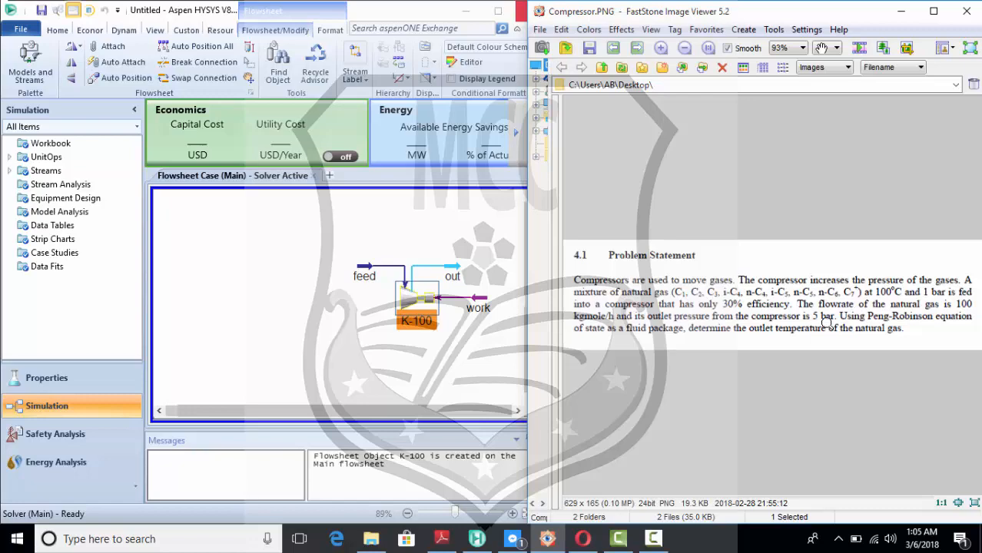
pyautogui.click(457, 358)
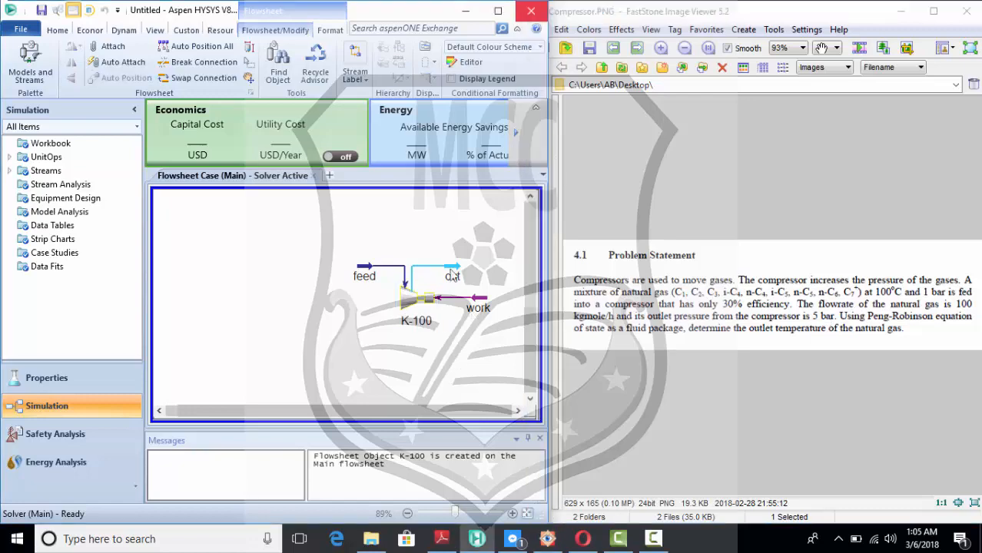
# Set the outlet stream's pressure to 5 bar, choosing bar as the entry unit, and close its window
pyautogui.click(451, 265)
pyautogui.doubleClick(450, 266)
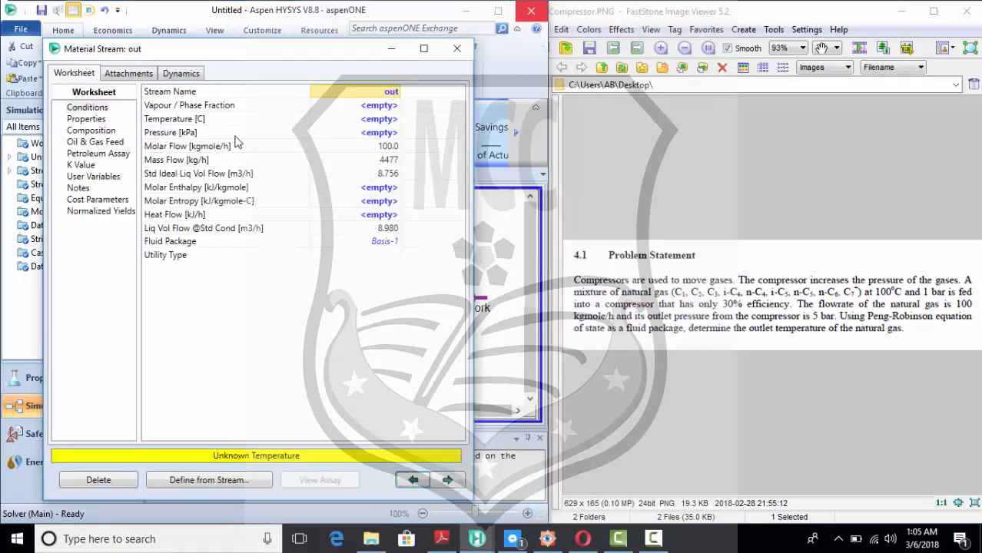
pyautogui.click(347, 134)
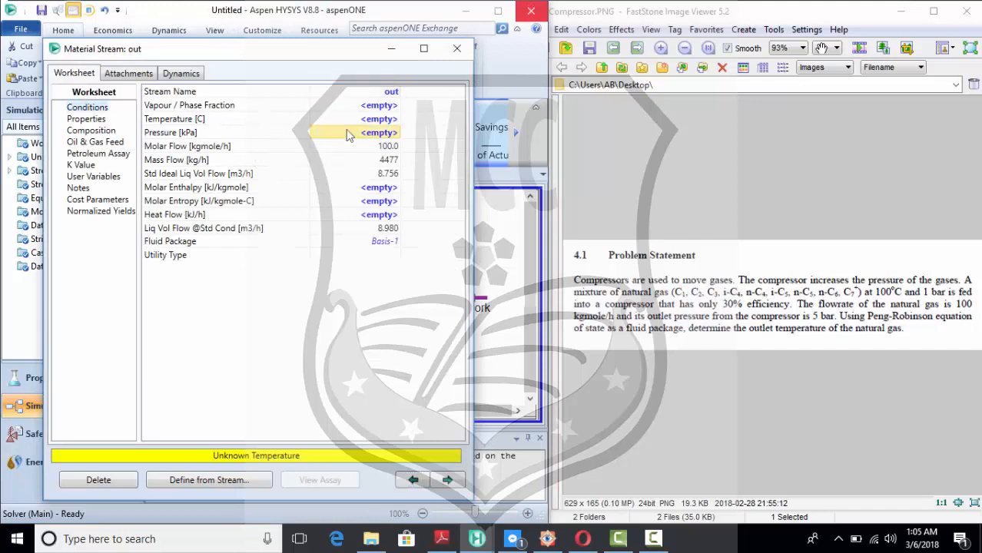
pyautogui.write('5')
pyautogui.press('space')
pyautogui.press('Down')
pyautogui.press('Down')
pyautogui.press('Down')
pyautogui.press('Down')
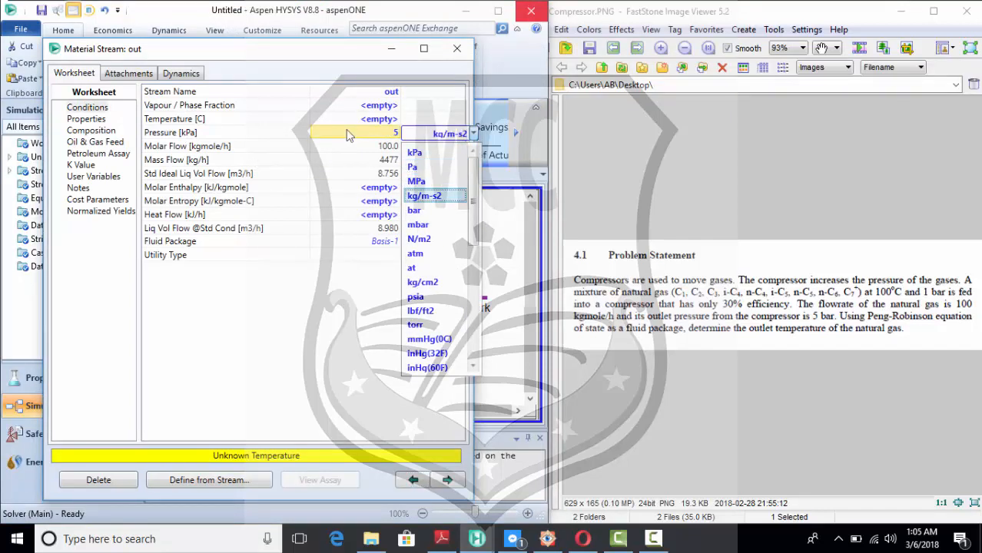
pyautogui.press('Return')
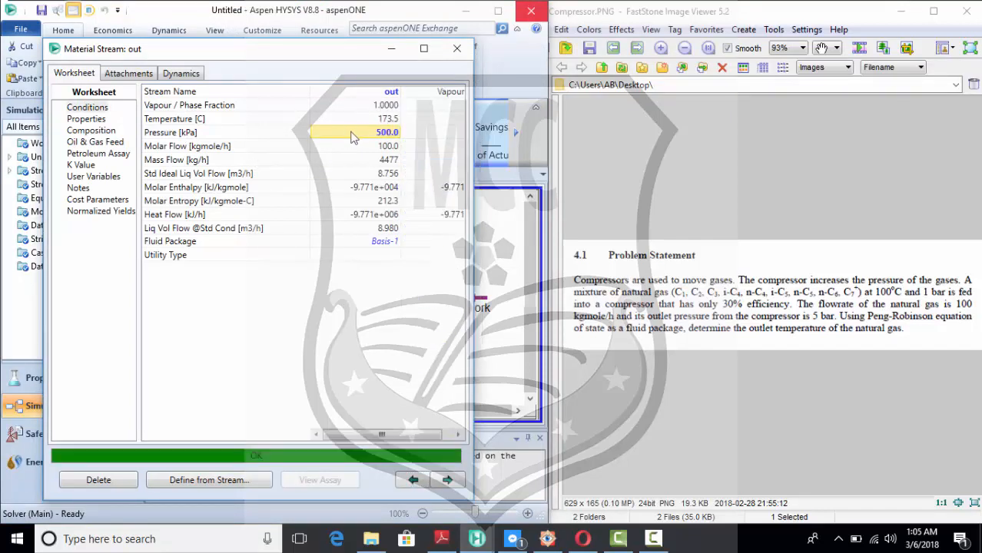
pyautogui.click(455, 51)
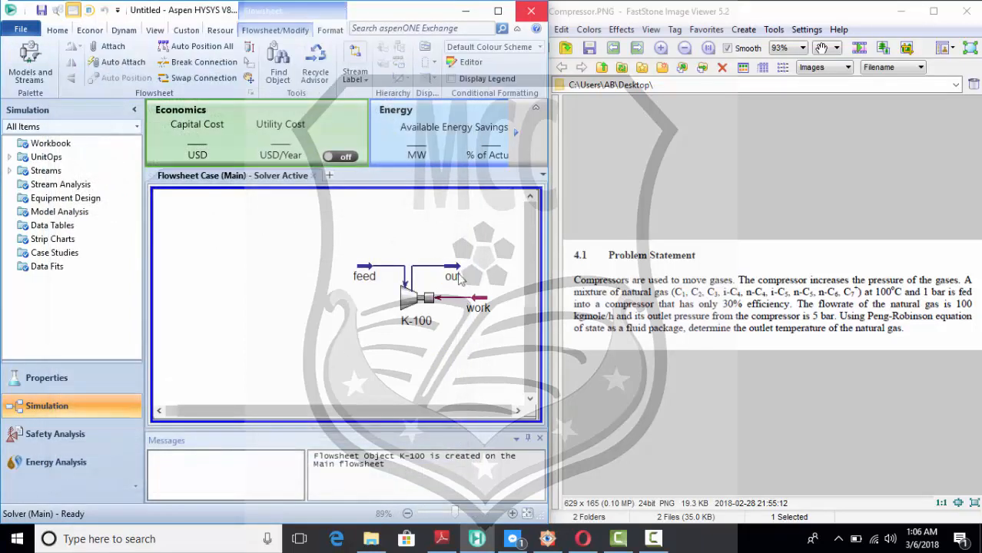
# Try to set the compressor's adiabatic efficiency to 30 in its design parameters after checking the problem statement
pyautogui.moveTo(457, 269)
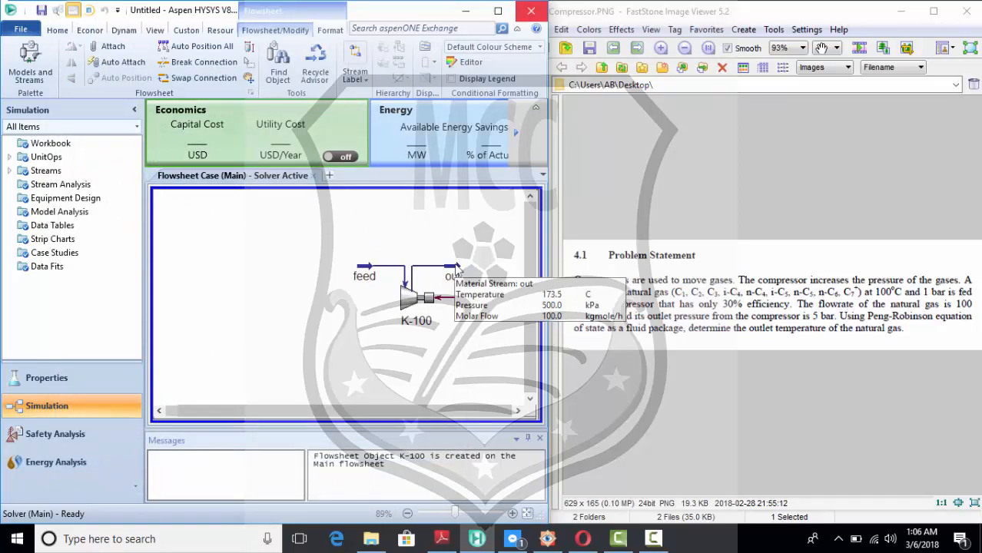
pyautogui.click(761, 361)
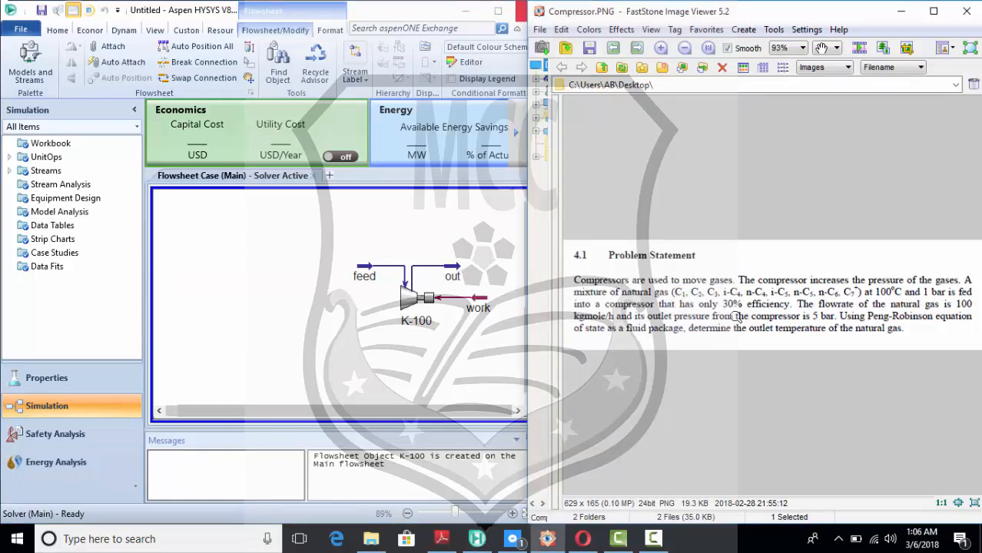
pyautogui.click(419, 315)
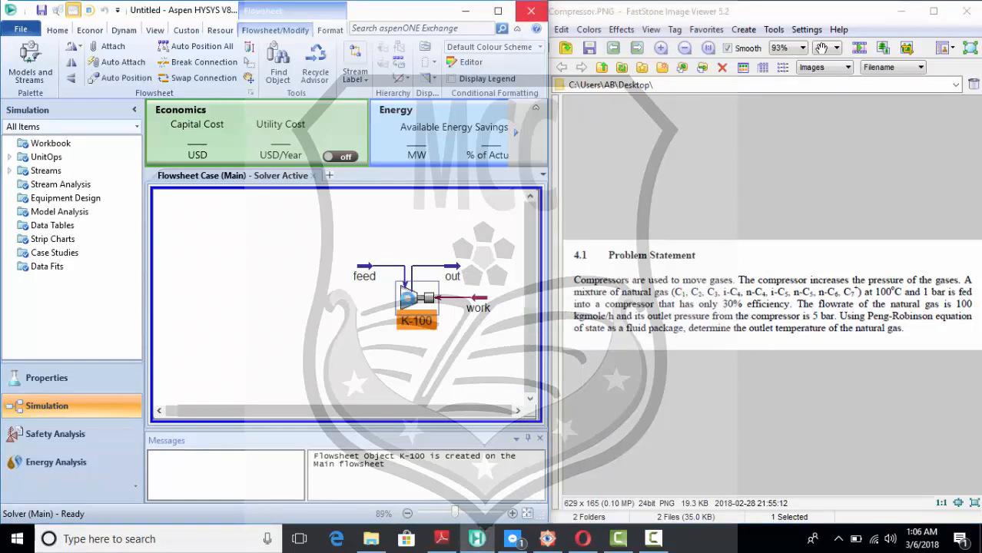
pyautogui.doubleClick(408, 296)
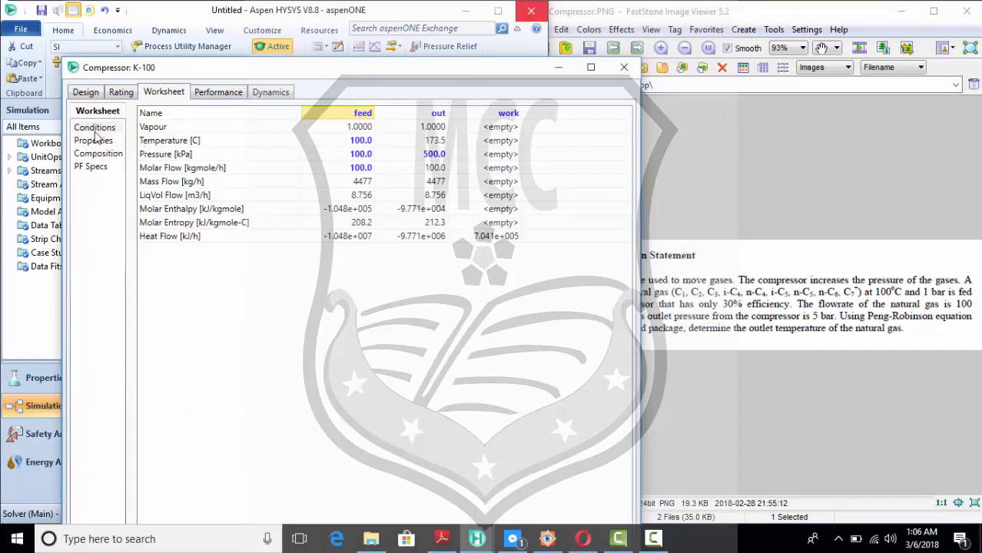
pyautogui.click(87, 95)
pyautogui.click(93, 141)
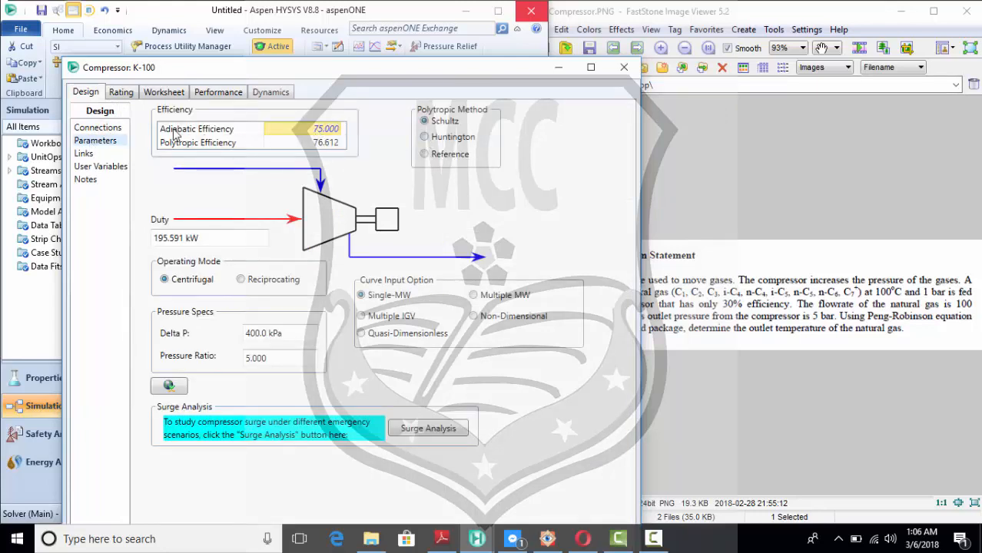
pyautogui.click(314, 129)
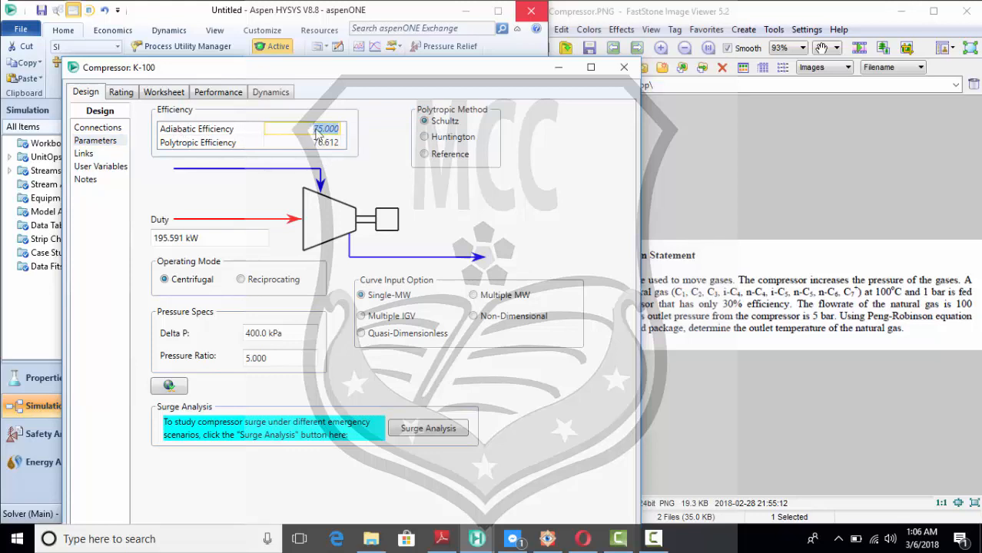
pyautogui.press('Left')
pyautogui.moveTo(328, 76); pyautogui.dragTo(283, 1)
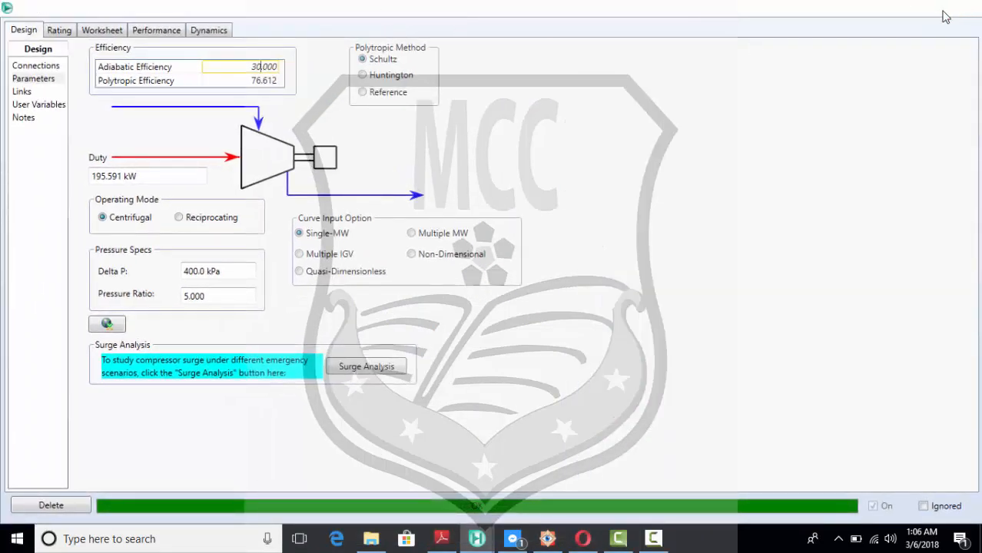
pyautogui.click(967, 9)
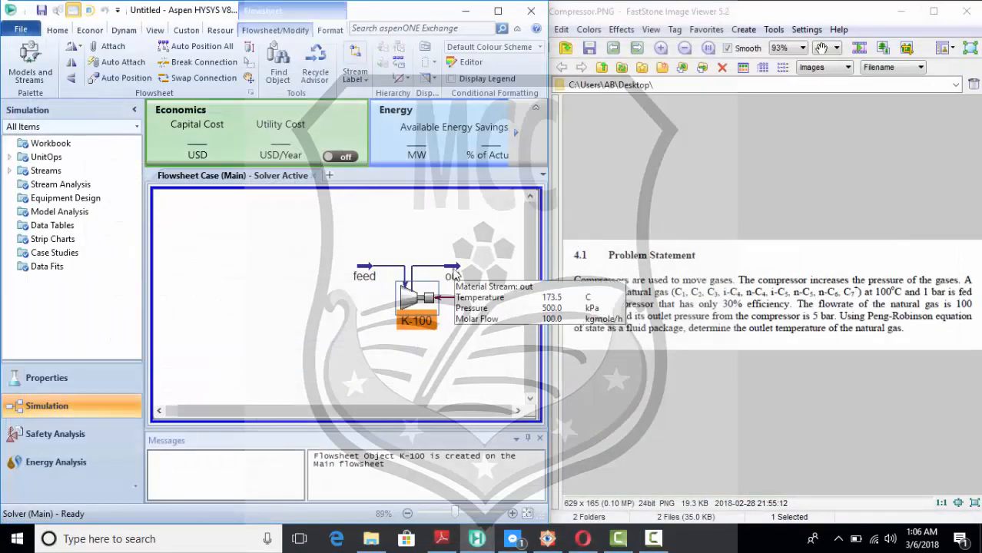
# Set the compressor's adiabatic efficiency to 30 in its design parameters and commit the value
pyautogui.doubleClick(408, 307)
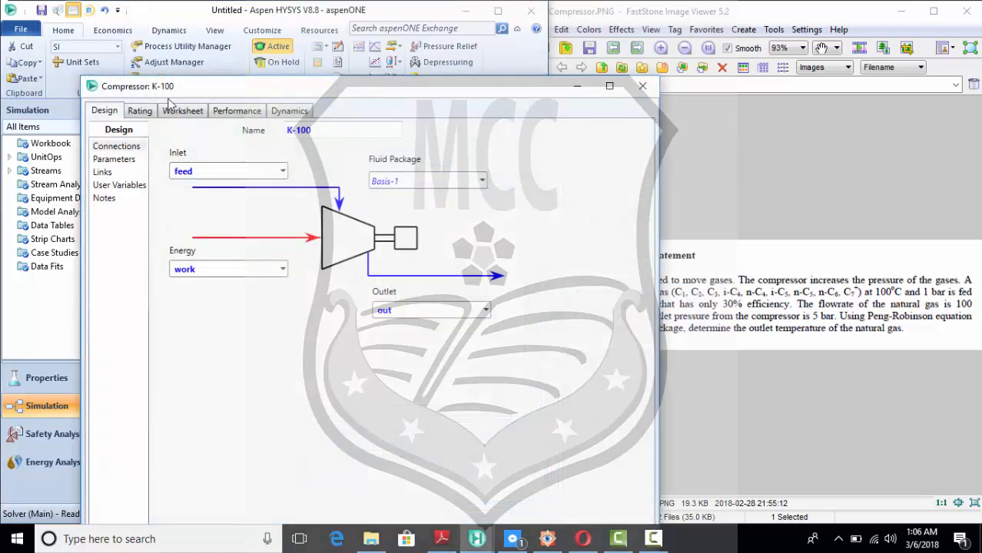
pyautogui.click(114, 159)
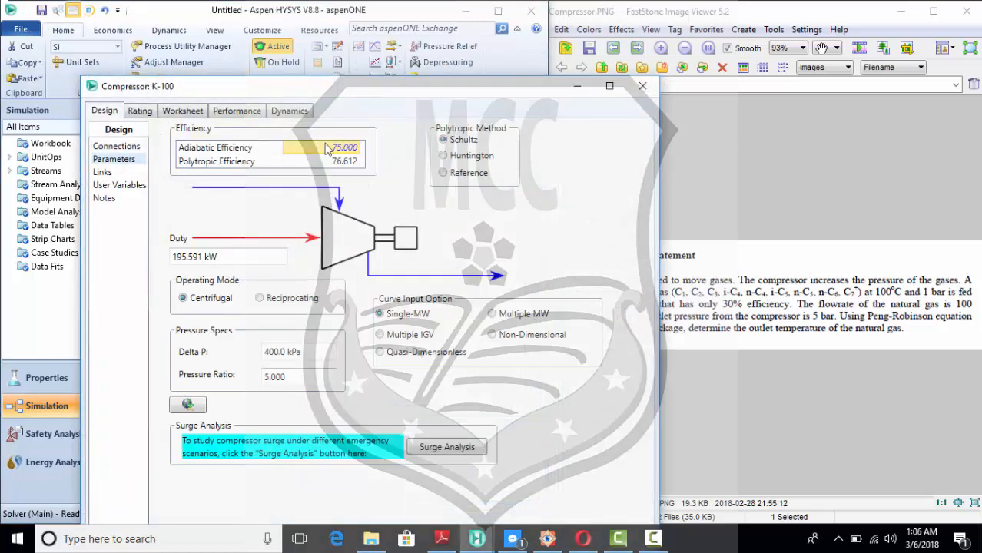
pyautogui.moveTo(349, 86); pyautogui.dragTo(286, 9)
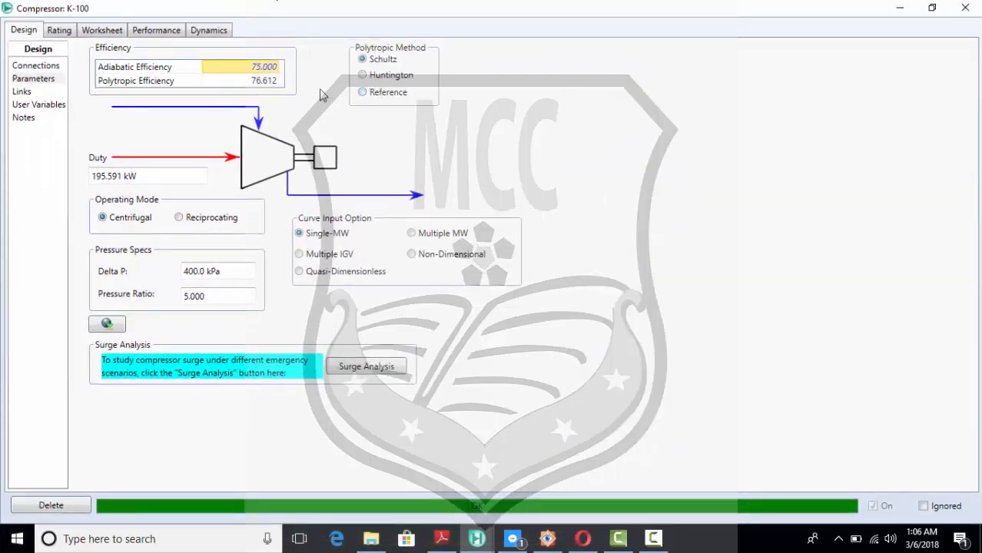
pyautogui.click(260, 68)
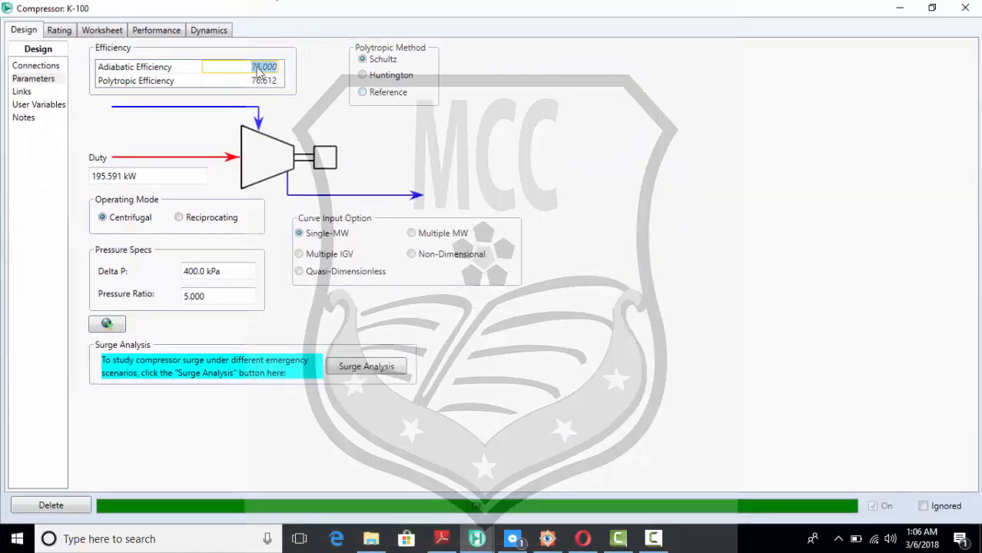
pyautogui.write('30')
pyautogui.press('Return')
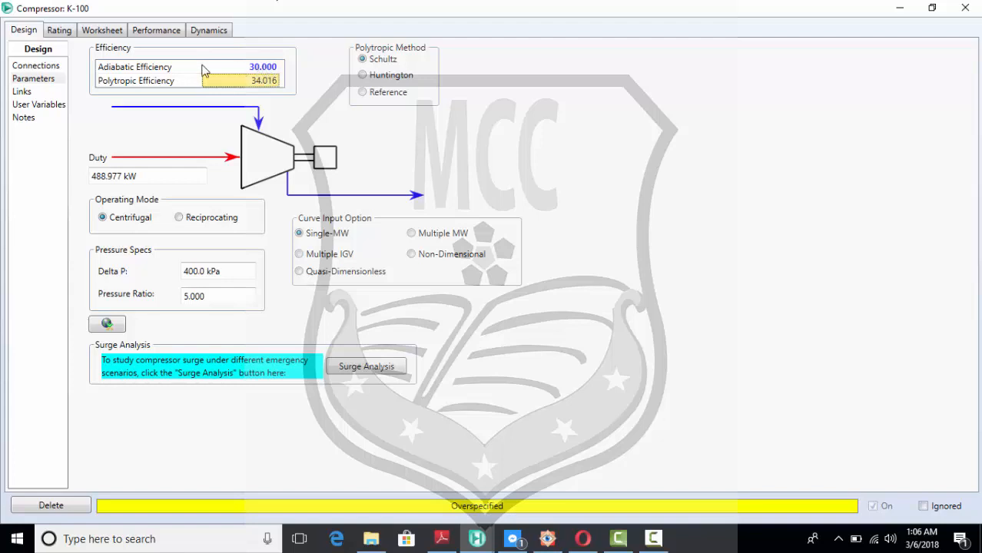
# Check the outlet stream's temperature in the compressor's worksheet conditions and on the flowsheet against the problem statement
pyautogui.click(76, 30)
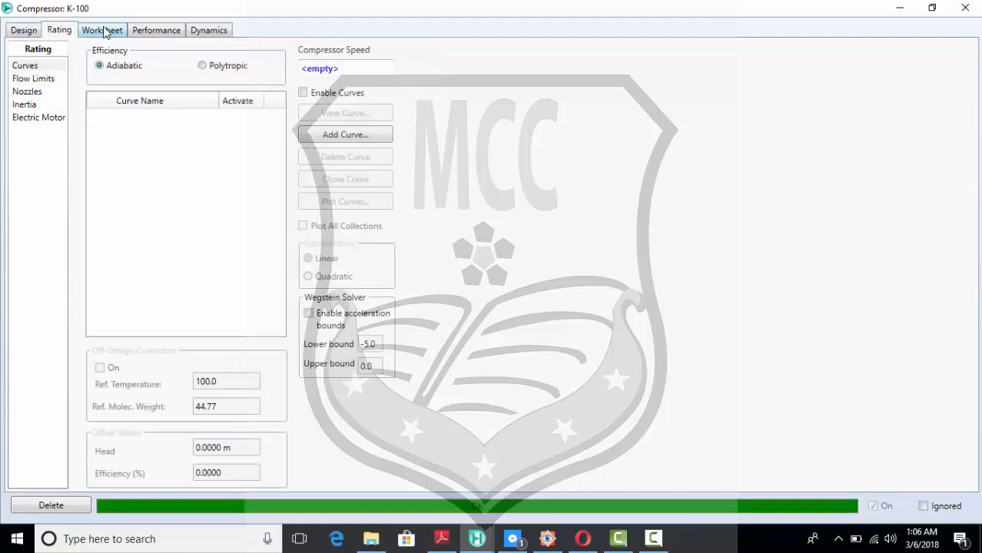
pyautogui.click(105, 30)
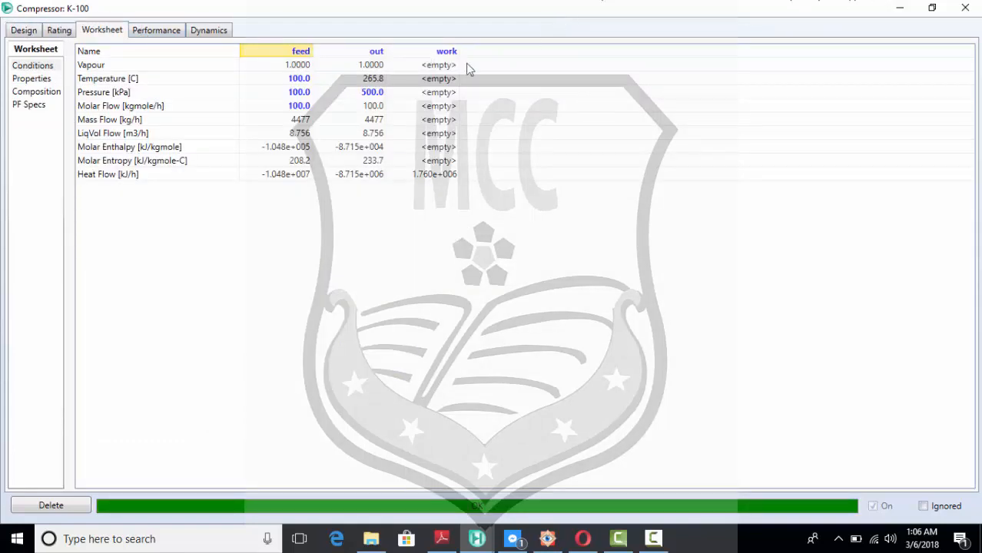
pyautogui.click(965, 7)
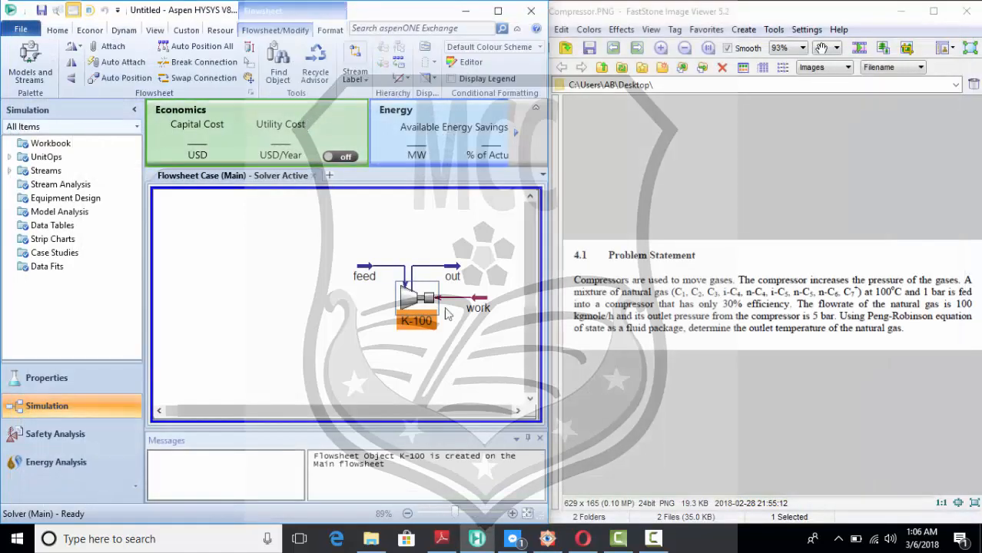
pyautogui.click(468, 258)
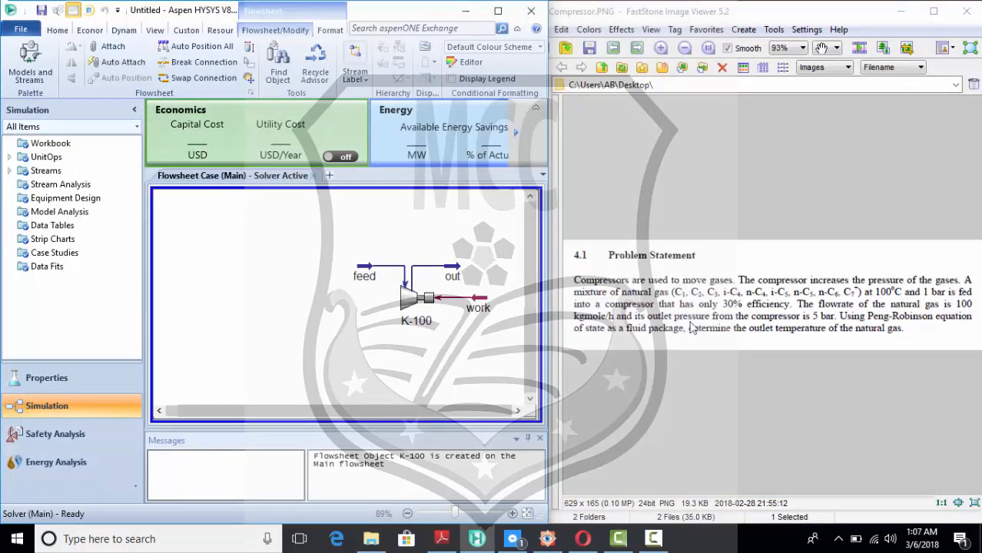
pyautogui.click(733, 339)
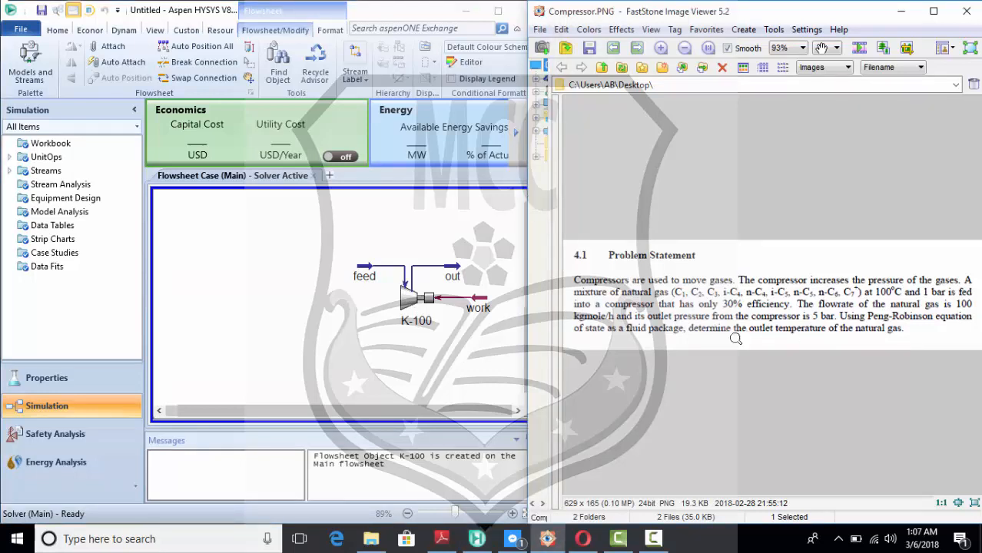
pyautogui.click(455, 275)
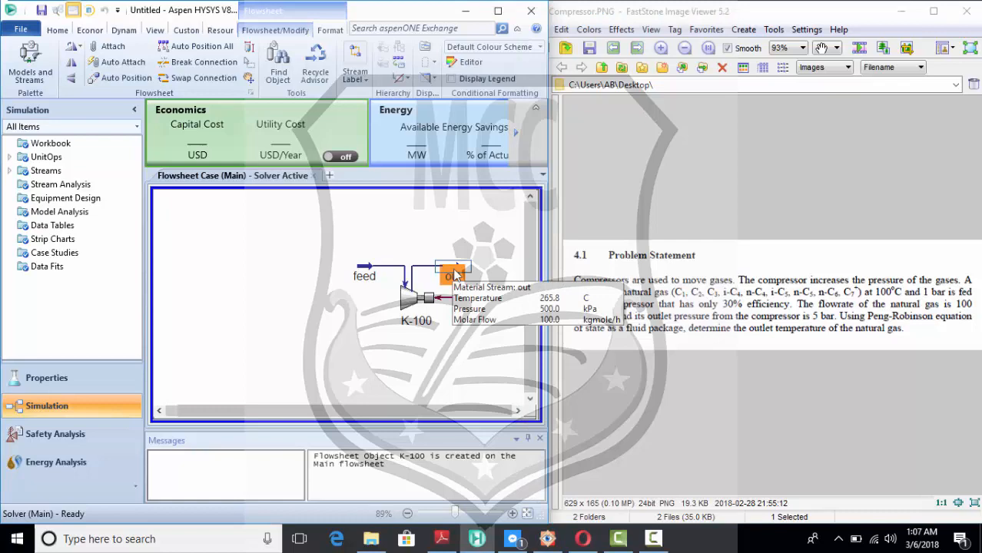